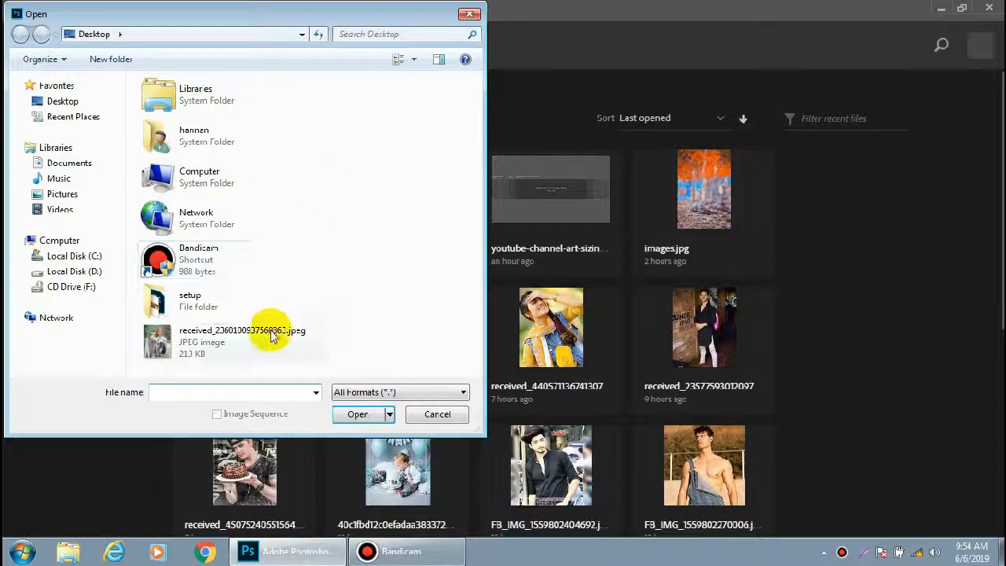
Open the received_2360100937568863.jpeg image from the Desktop
left_click(271, 333)
left_click(358, 414)
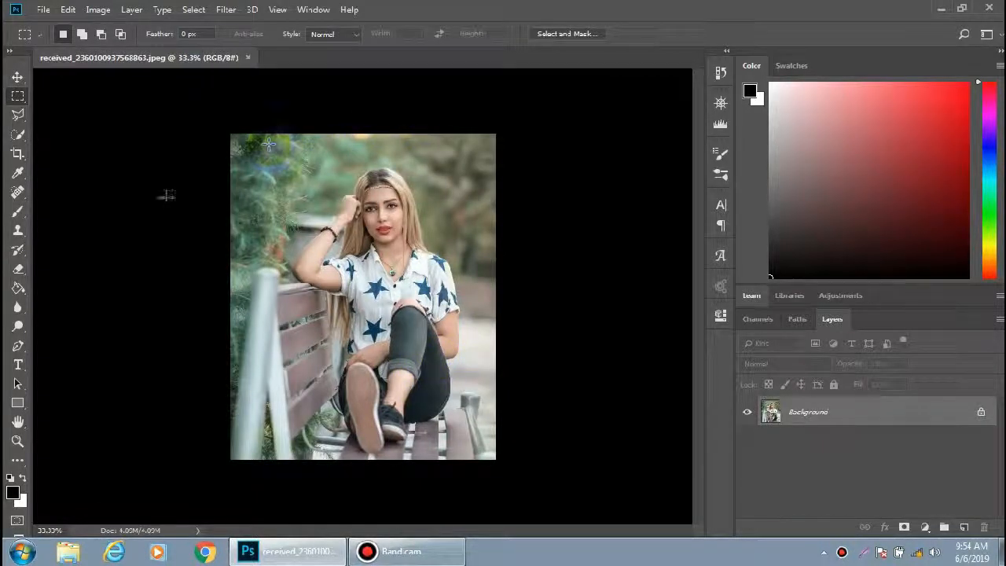
Select the seated woman with the Quick Selection tool, adding her hair and raised arm to the selection
left_click(17, 134)
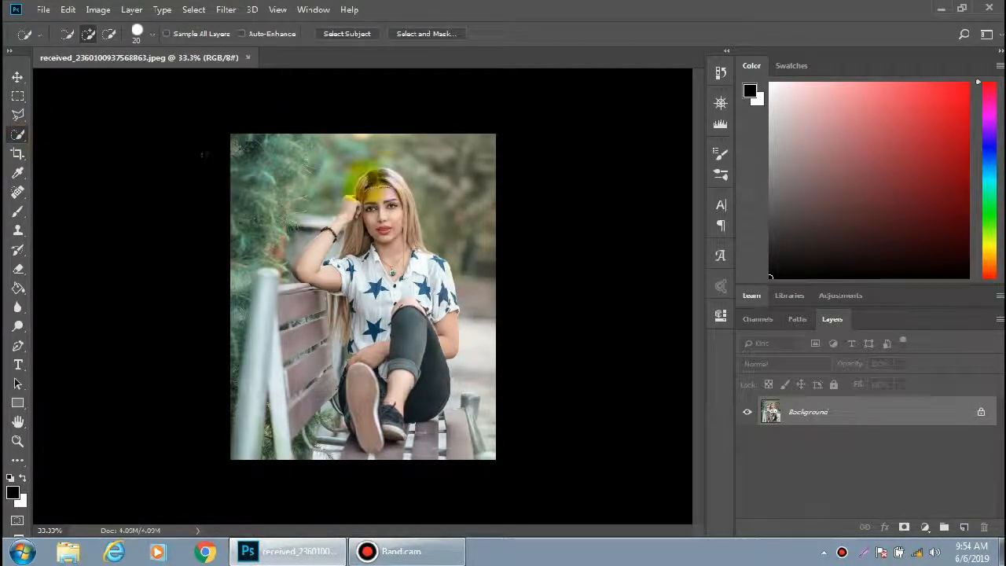
mouse_move(424, 264)
left_mouse_down()
mouse_move(450, 334)
mouse_move(395, 393)
mouse_move(387, 432)
mouse_move(352, 385)
mouse_move(350, 322)
mouse_move(335, 323)
mouse_move(350, 309)
mouse_move(307, 259)
mouse_move(317, 264)
mouse_move(364, 186)
mouse_move(345, 189)
mouse_move(334, 205)
mouse_move(403, 142)
mouse_move(380, 146)
mouse_move(314, 124)
mouse_move(404, 120)
mouse_move(436, 131)
left_mouse_up()
scroll(350, 193, "up", 3)
left_click(423, 141)
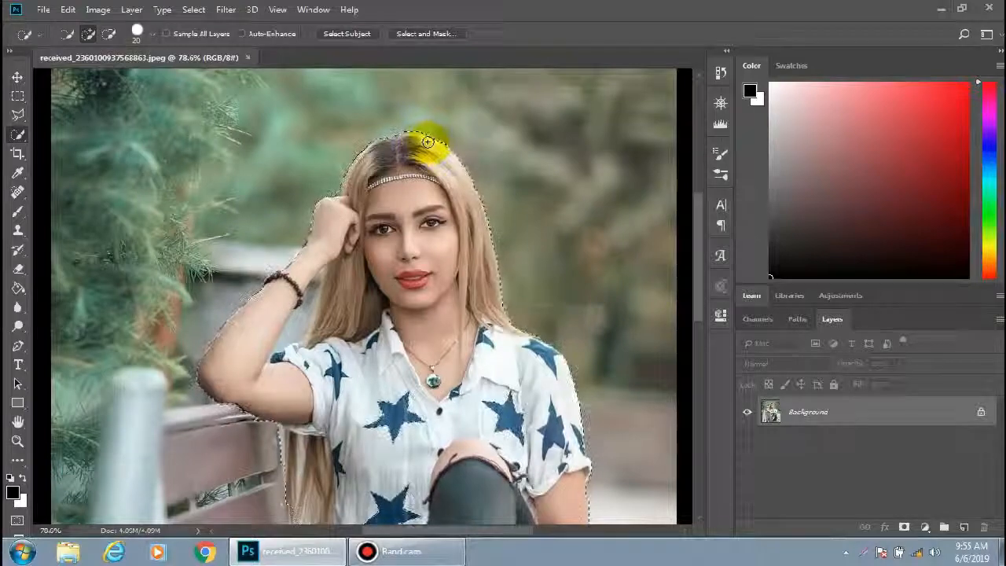
left_click(222, 339)
left_click(309, 309, "alt")
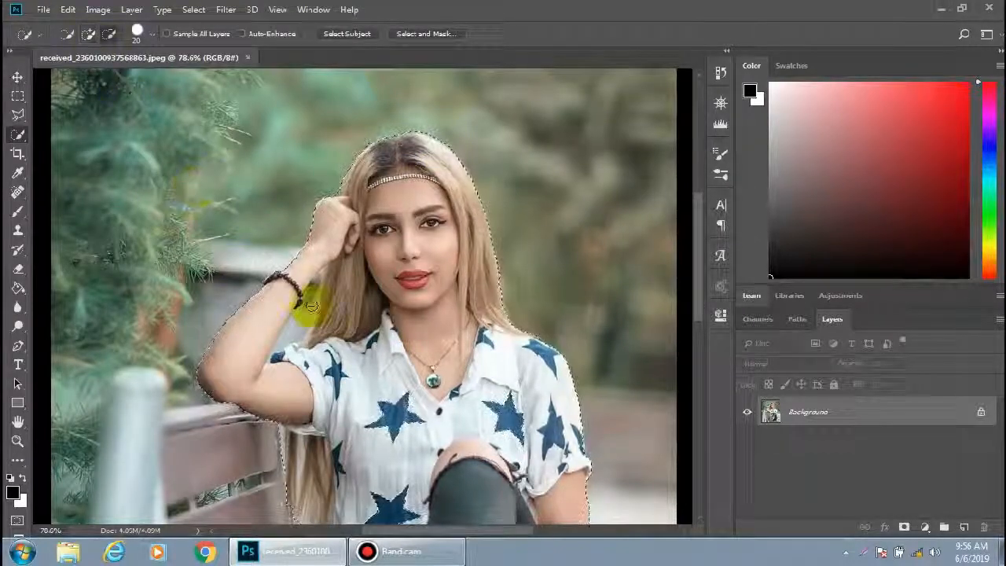
Shrink the brush to 9 px and add the hair and lower body edges along the bench to the selection
key("bracketleft")
key("bracketleft")
scroll(301, 346, "down", 5)
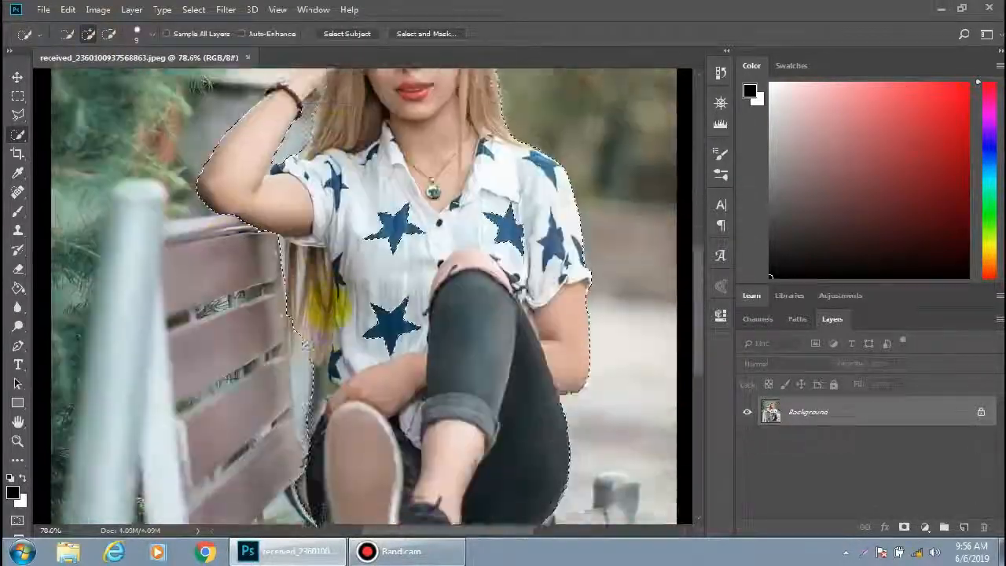
left_click_drag(291, 271, 300, 424)
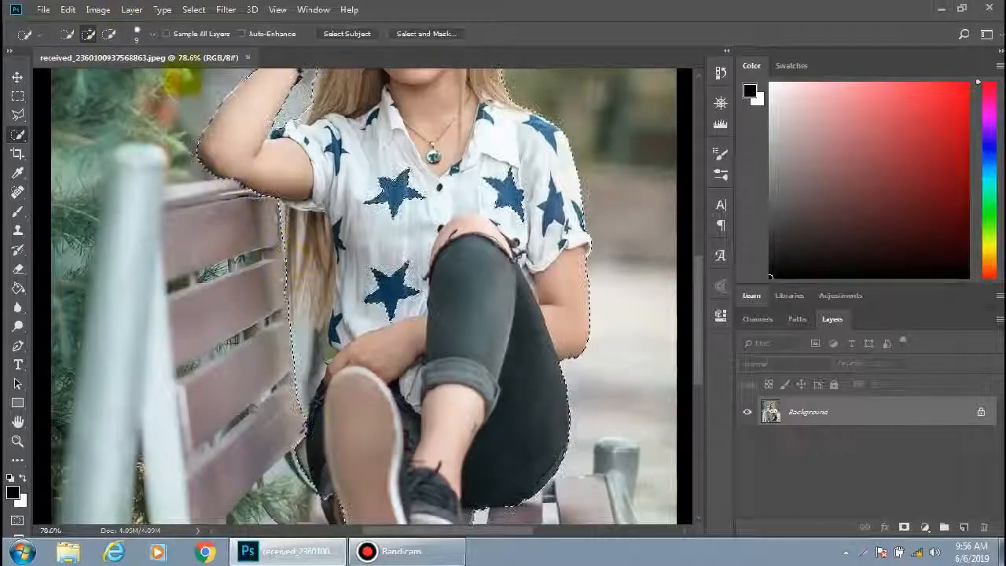
scroll(323, 479, "down", 3)
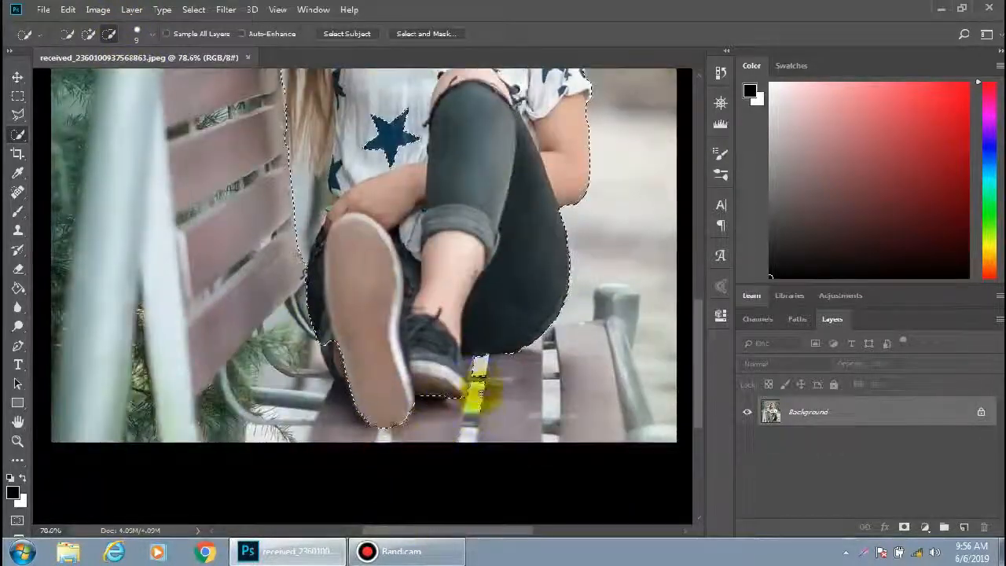
scroll(507, 386, "down", 4)
scroll(381, 182, "up", 6)
scroll(364, 176, "down", 5)
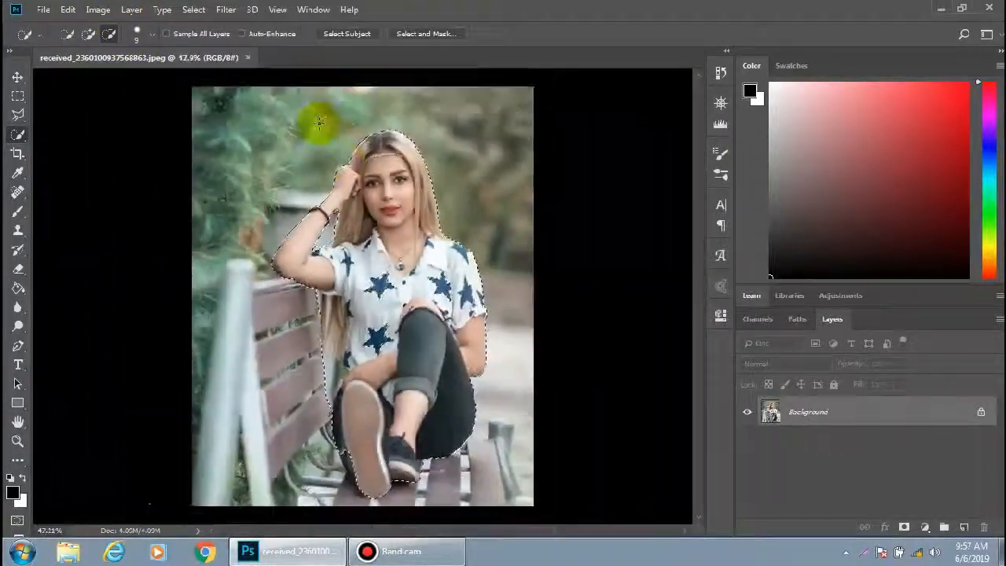
Refine the selection in Select and Mask with Radius 1 px, Smooth 11 and Feather 1.1 px, and apply it
left_click(417, 36)
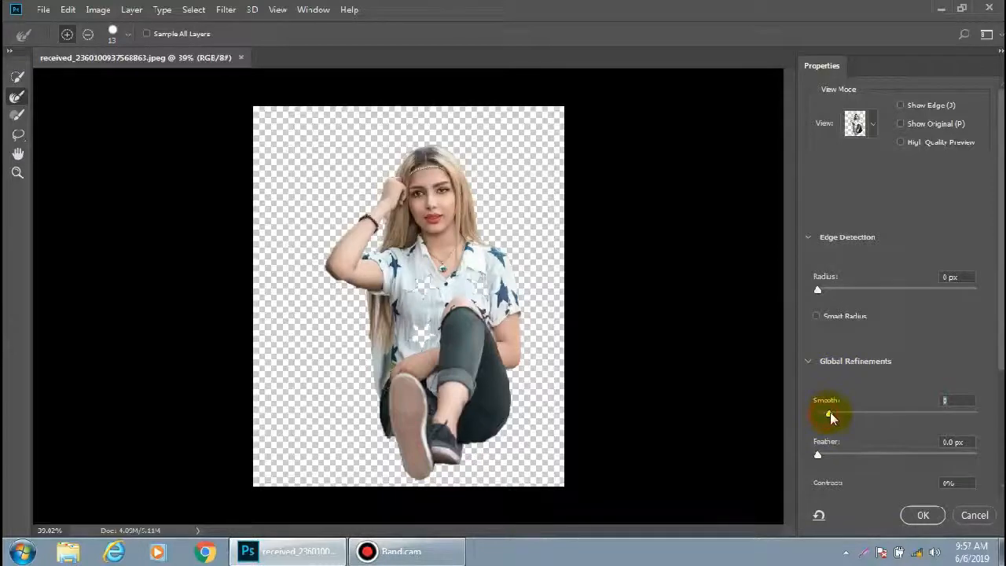
left_click_drag(830, 415, 834, 414)
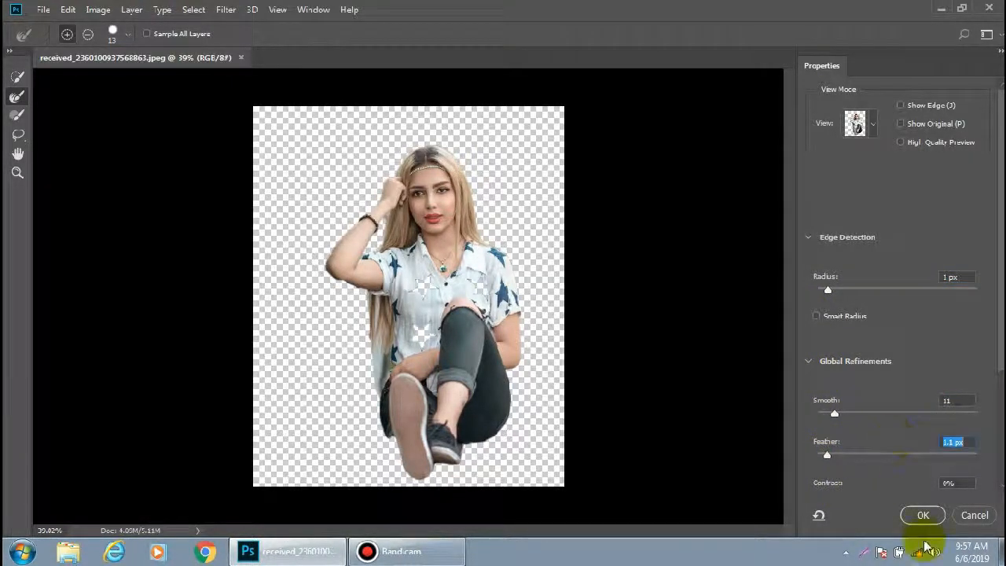
left_click(922, 515)
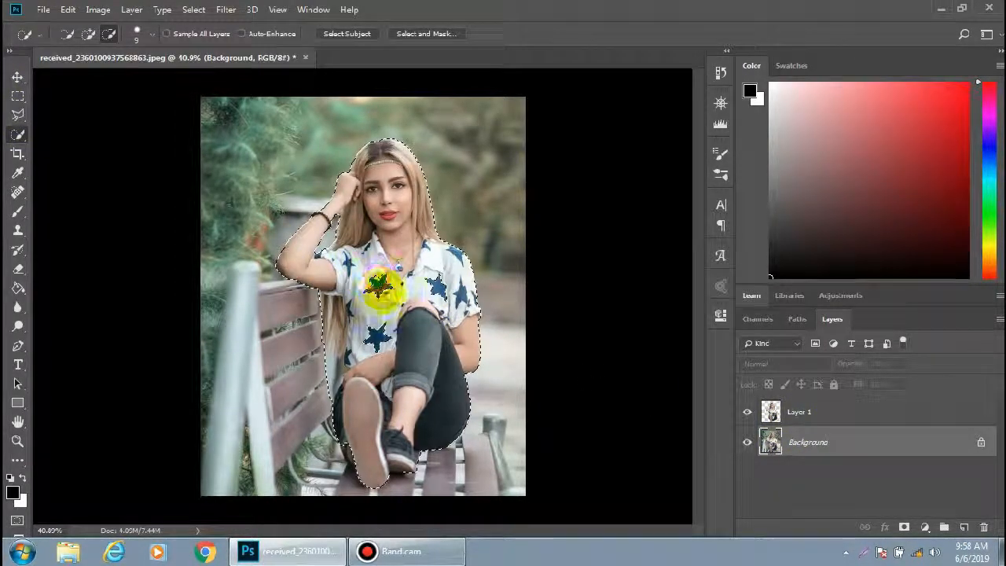
Copy the selected woman onto a new layer
left_click(86, 33)
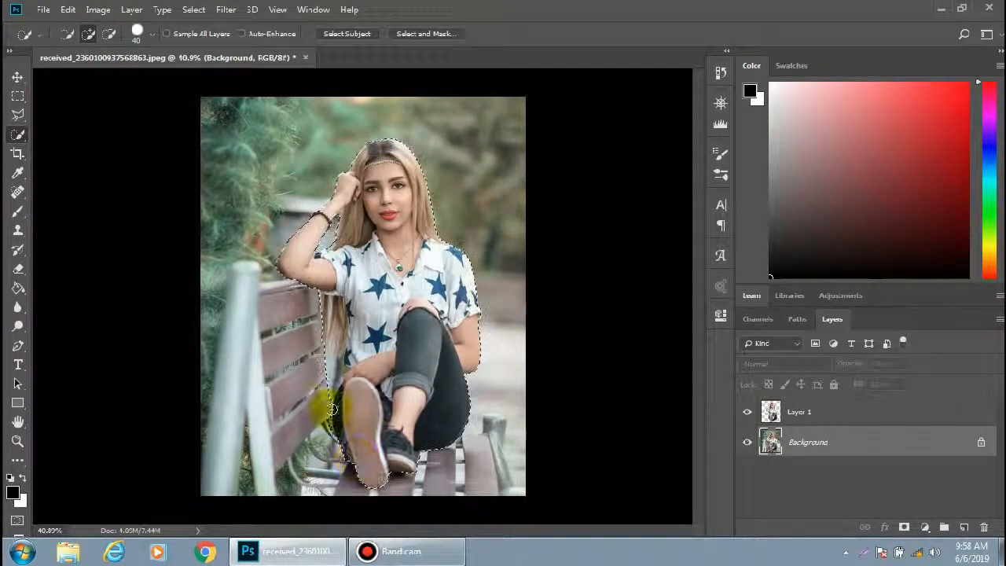
left_click(109, 33)
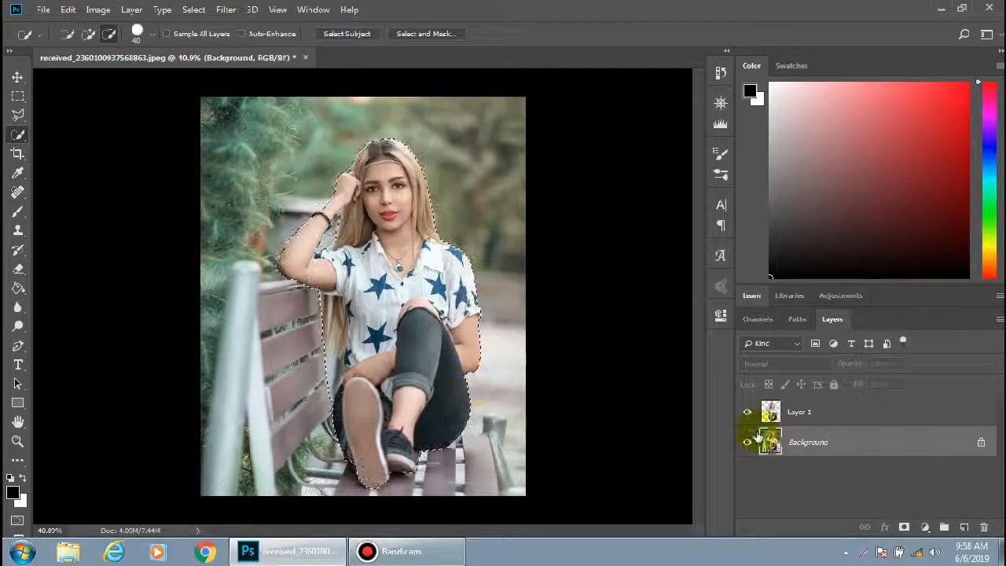
key("ctrl+j")
Delete the Layer 1 layer
left_click(798, 413)
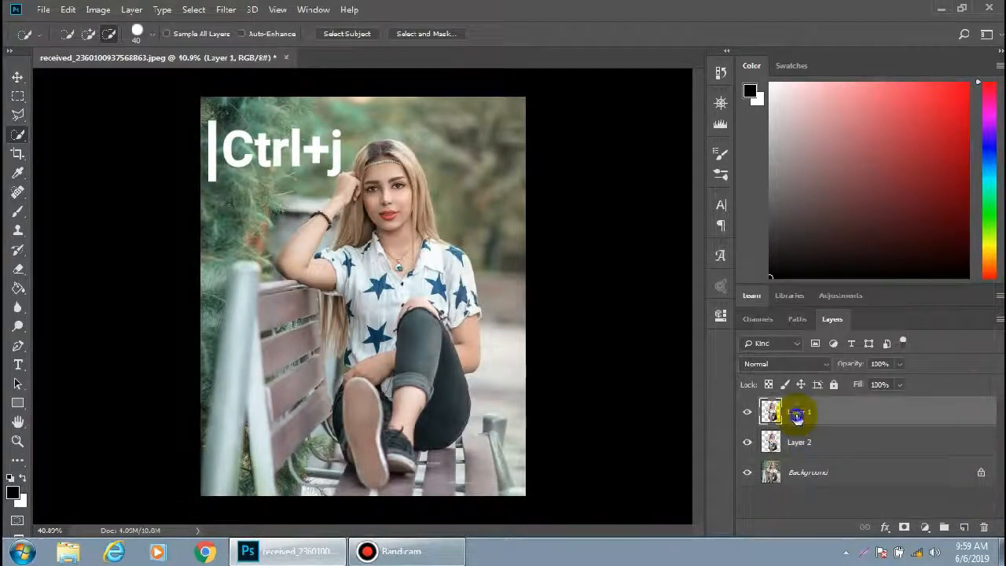
right_click(797, 417)
left_click(835, 90)
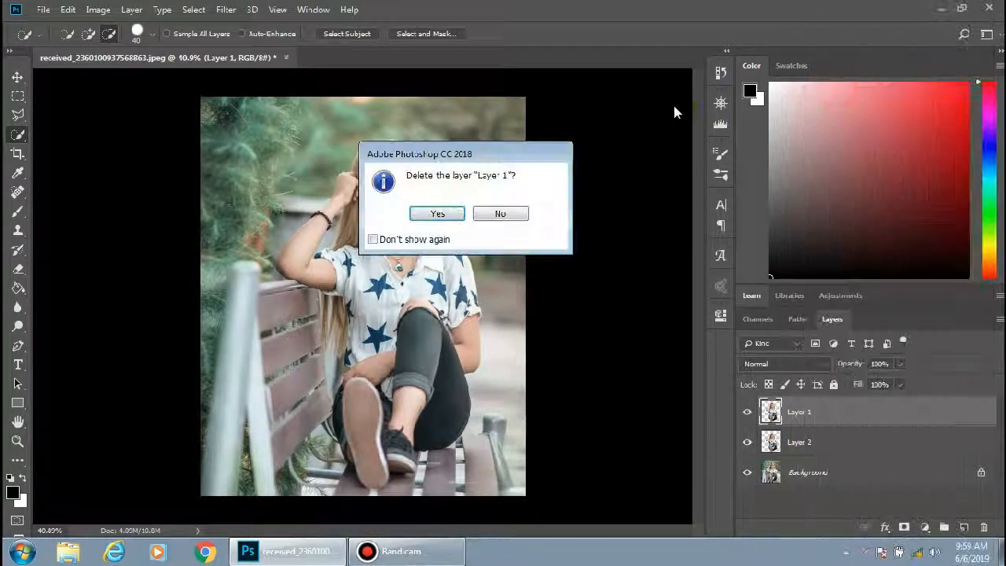
left_click(442, 214)
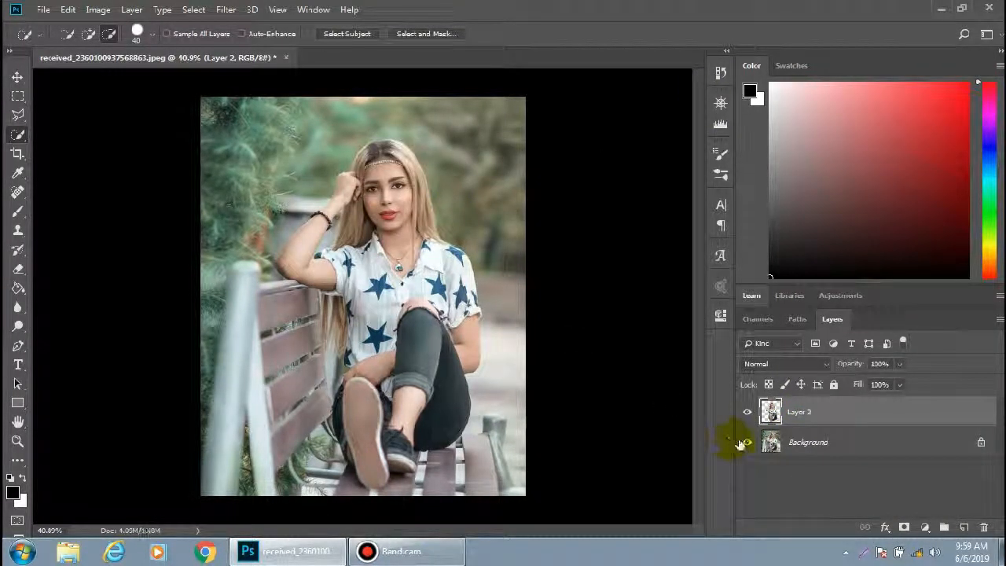
Hide and reshow the Background layer to check the cutout
left_click(745, 443)
left_click(745, 444)
left_click(745, 445)
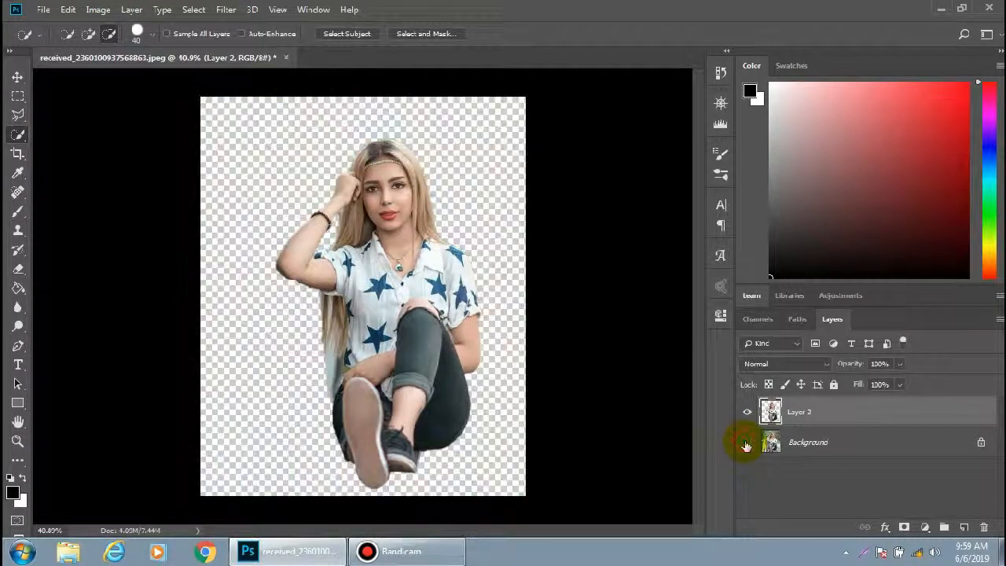
left_click(745, 444)
Select the Background layer and load Layer 2's outline as a selection
left_click(831, 451)
left_click(771, 410, "ctrl")
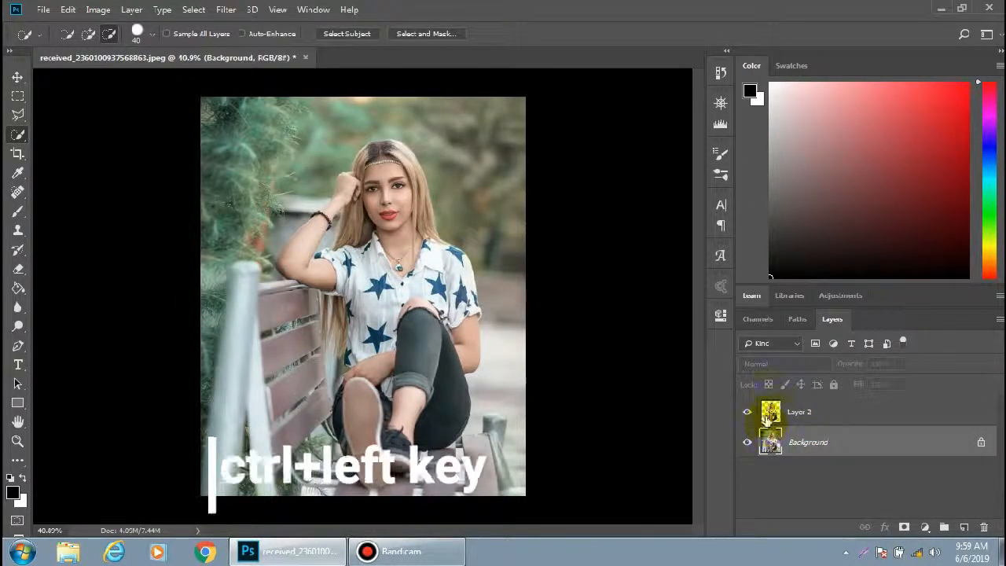
Fill the selection on the Background with Content-Aware fill
right_click(415, 303)
left_click(431, 221)
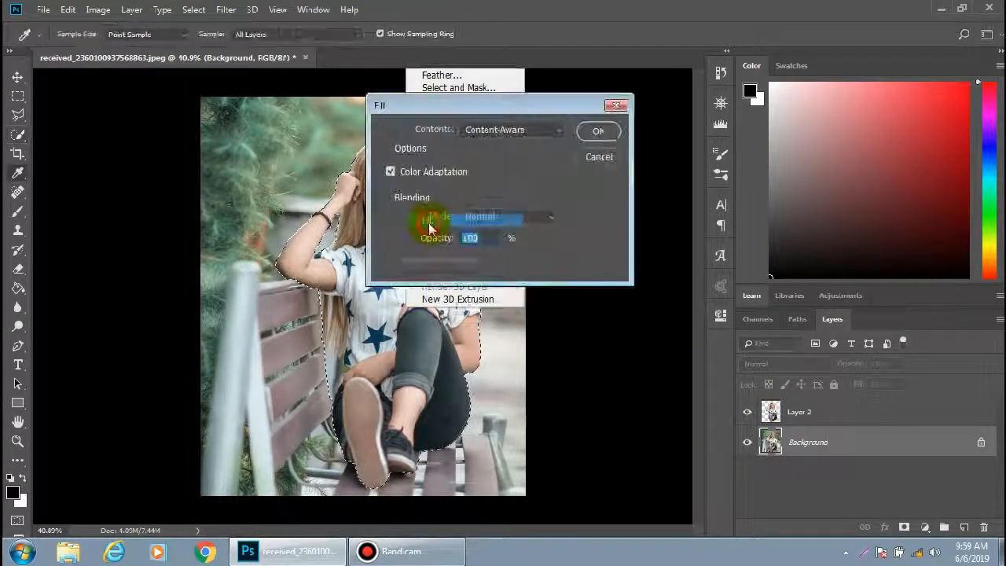
left_click(604, 129)
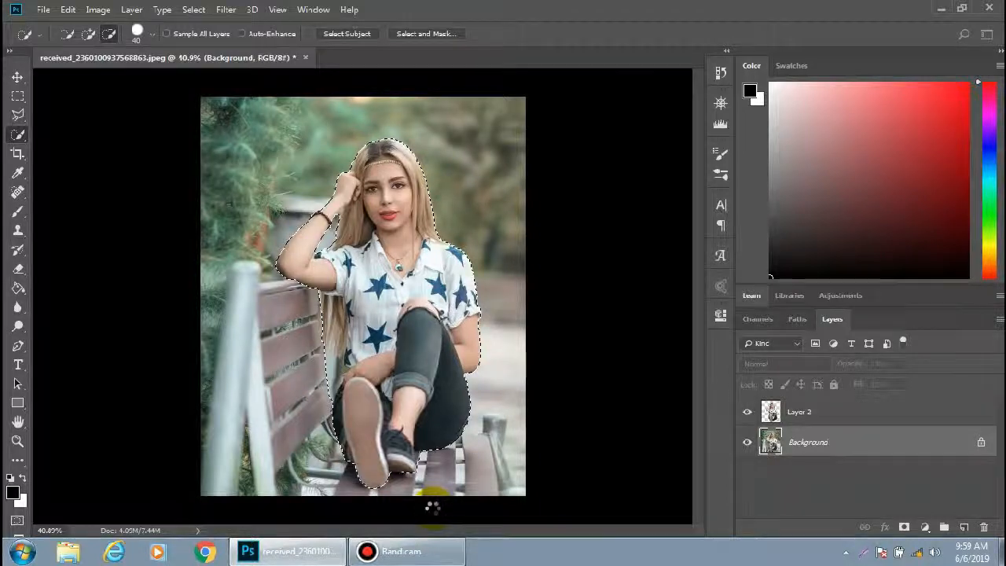
Hide Layer 2 and clear the selection
left_click(746, 410)
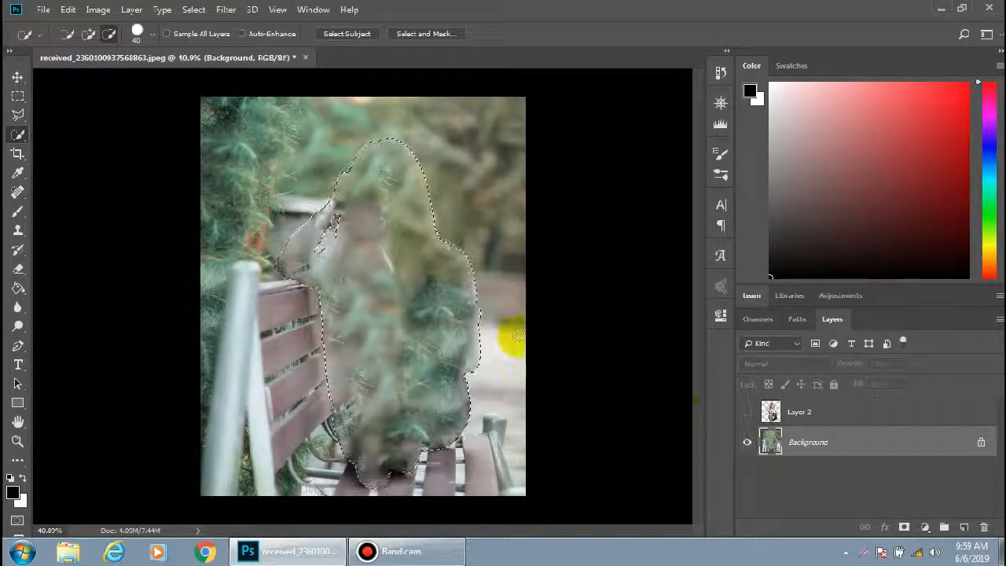
left_click(18, 95)
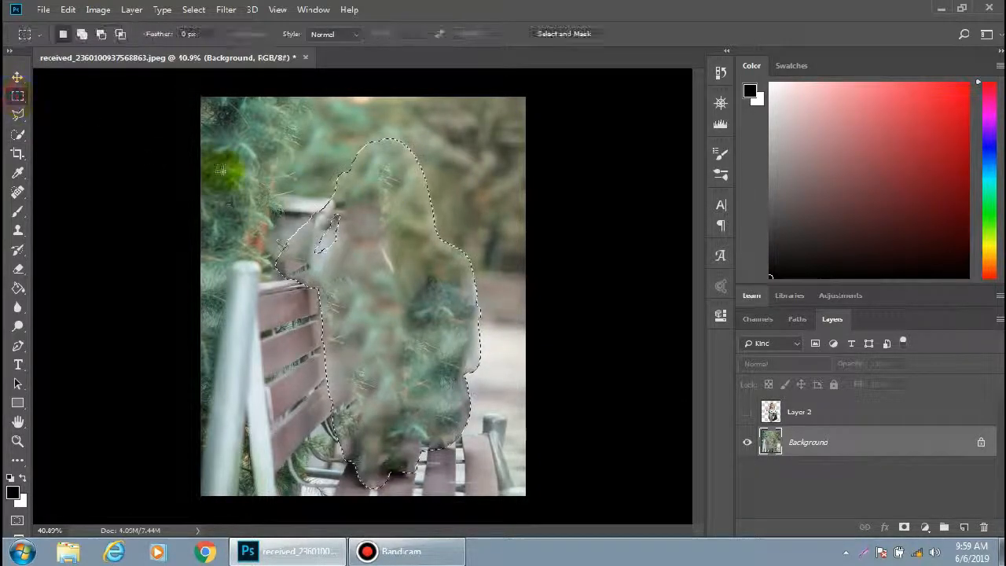
left_click(276, 205)
Pick the Clone Stamp at 200 px and clone surrounding foliage and path over the leftover figure
left_click(19, 227)
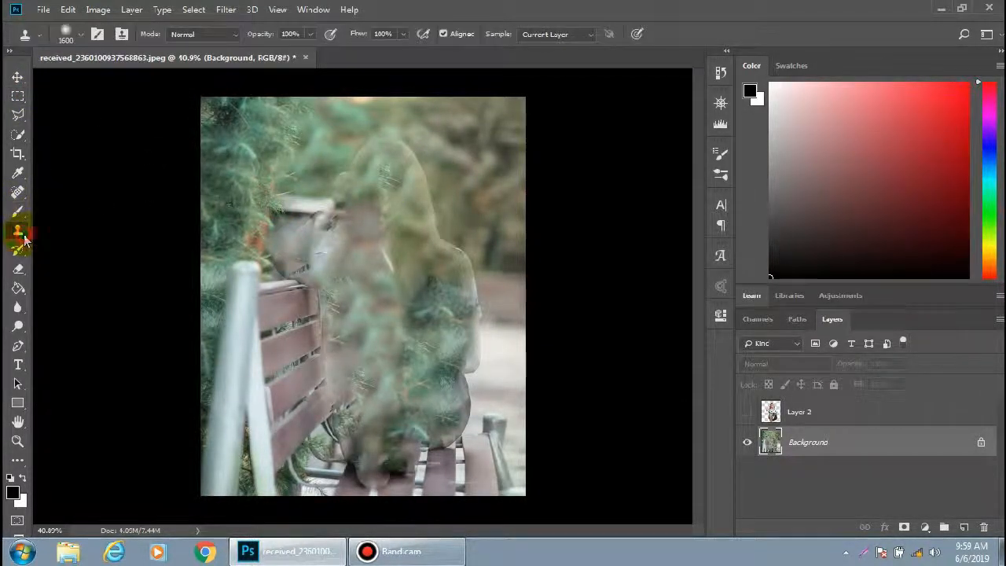
key("bracketleft")
key("bracketleft")
key("bracketleft")
key("bracketleft")
key("bracketleft")
key("bracketleft")
key("bracketleft")
key("bracketleft")
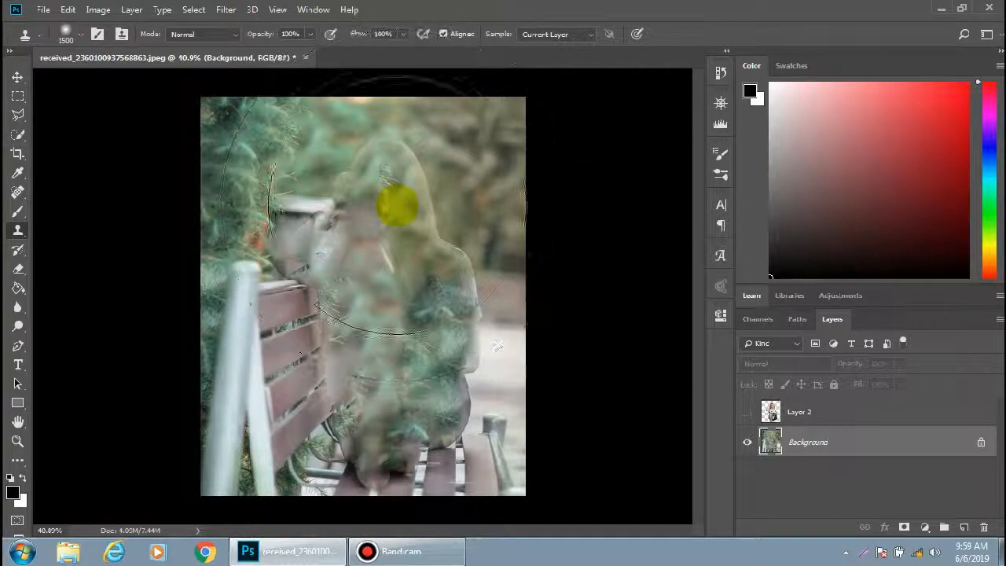
key("bracketleft")
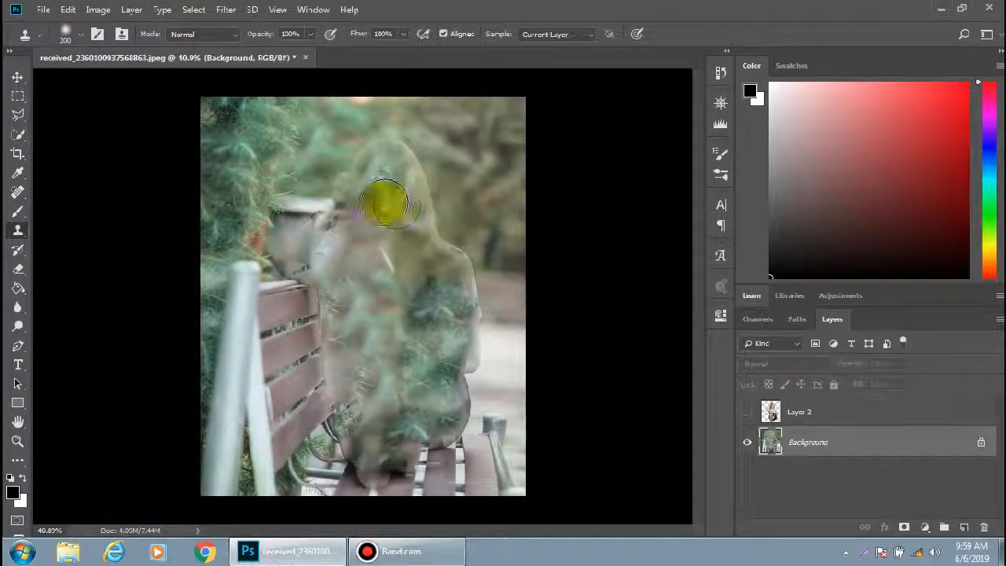
mouse_move(324, 140)
left_mouse_down()
mouse_move(287, 270)
mouse_move(291, 236)
mouse_move(317, 212)
mouse_move(332, 176)
left_mouse_up()
mouse_move(320, 129)
left_mouse_down()
mouse_move(317, 154)
mouse_move(342, 180)
mouse_move(296, 167)
mouse_move(363, 181)
mouse_move(344, 181)
mouse_move(467, 268)
mouse_move(365, 289)
mouse_move(311, 177)
mouse_move(327, 169)
mouse_move(339, 174)
mouse_move(334, 186)
mouse_move(374, 150)
mouse_move(423, 188)
mouse_move(434, 224)
mouse_move(421, 181)
mouse_move(402, 156)
mouse_move(457, 238)
mouse_move(507, 356)
mouse_move(473, 363)
mouse_move(471, 334)
mouse_move(500, 345)
mouse_move(465, 336)
mouse_move(473, 320)
mouse_move(454, 340)
mouse_move(416, 341)
mouse_move(458, 372)
mouse_move(433, 377)
mouse_move(500, 363)
mouse_move(445, 477)
left_mouse_up()
left_click(438, 477, "alt")
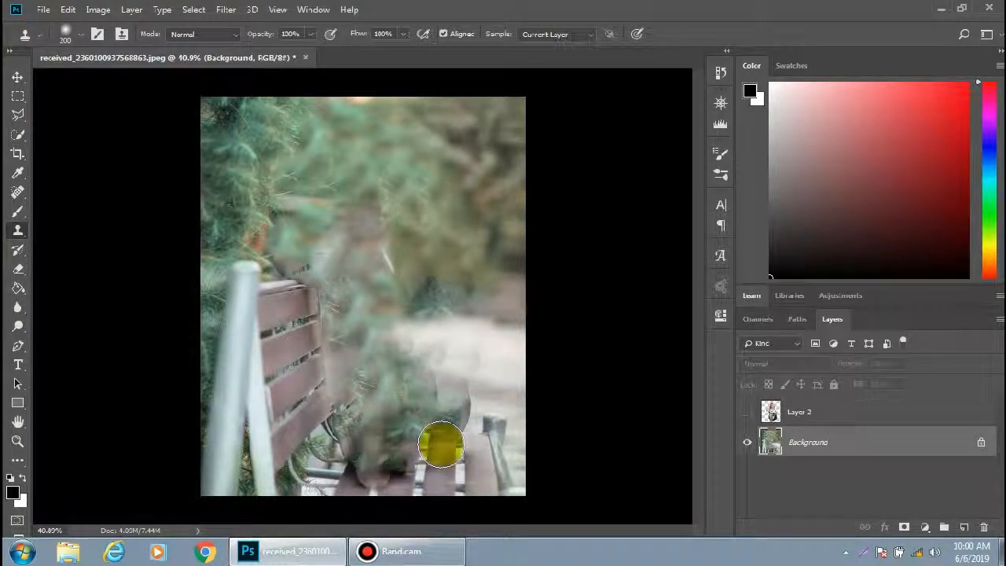
Clone the bench slats and path over the remaining smudges on the lower seat
left_click_drag(441, 432, 446, 378)
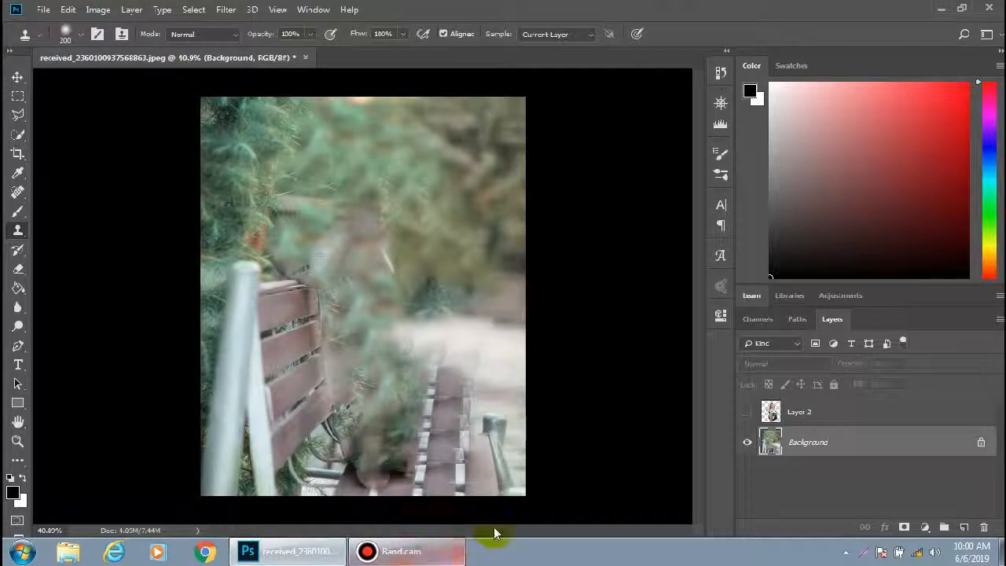
left_click(440, 487, "alt")
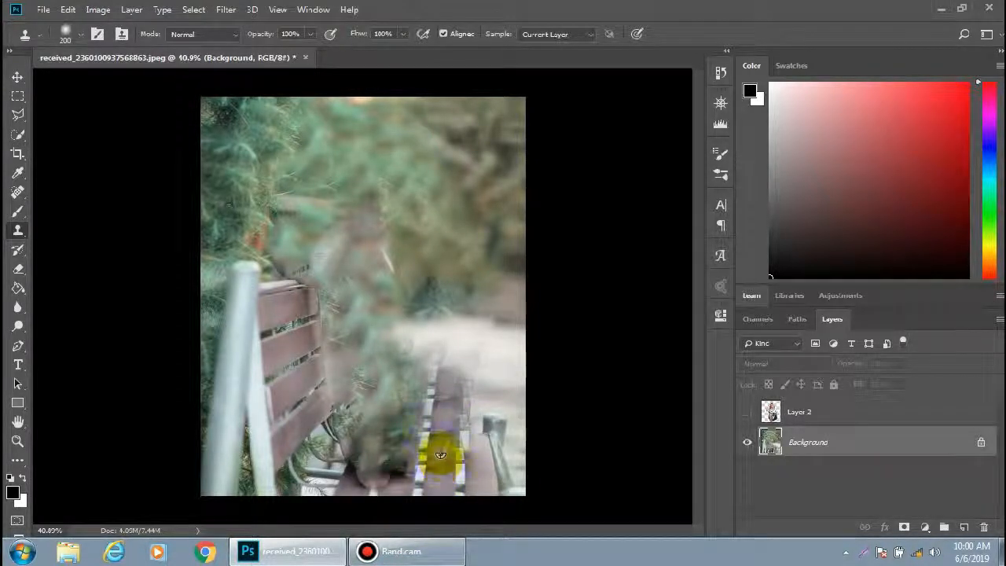
mouse_move(438, 453)
left_mouse_down()
mouse_move(437, 465)
mouse_move(437, 442)
mouse_move(433, 462)
mouse_move(447, 447)
mouse_move(479, 469)
mouse_move(433, 460)
mouse_move(458, 445)
left_mouse_up()
left_click(496, 295, "alt")
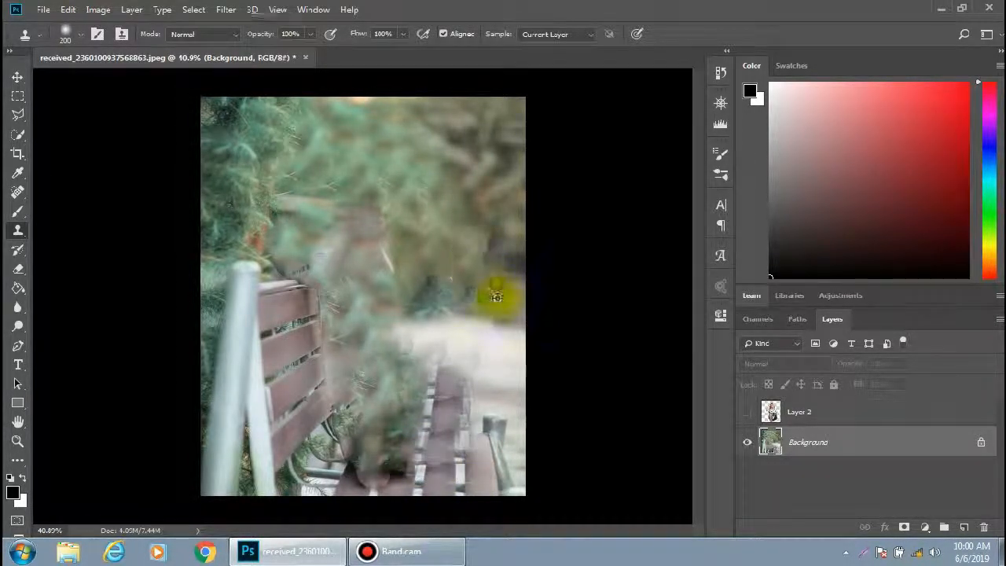
mouse_move(424, 390)
left_mouse_down()
mouse_move(392, 466)
mouse_move(376, 469)
mouse_move(414, 409)
mouse_move(375, 466)
mouse_move(415, 469)
mouse_move(398, 464)
mouse_move(519, 327)
mouse_move(458, 355)
mouse_move(426, 433)
mouse_move(355, 486)
left_mouse_up()
Reduce the Clone Stamp to 80 px and clone bench slats over the smudge near the bottom edge
key("[")
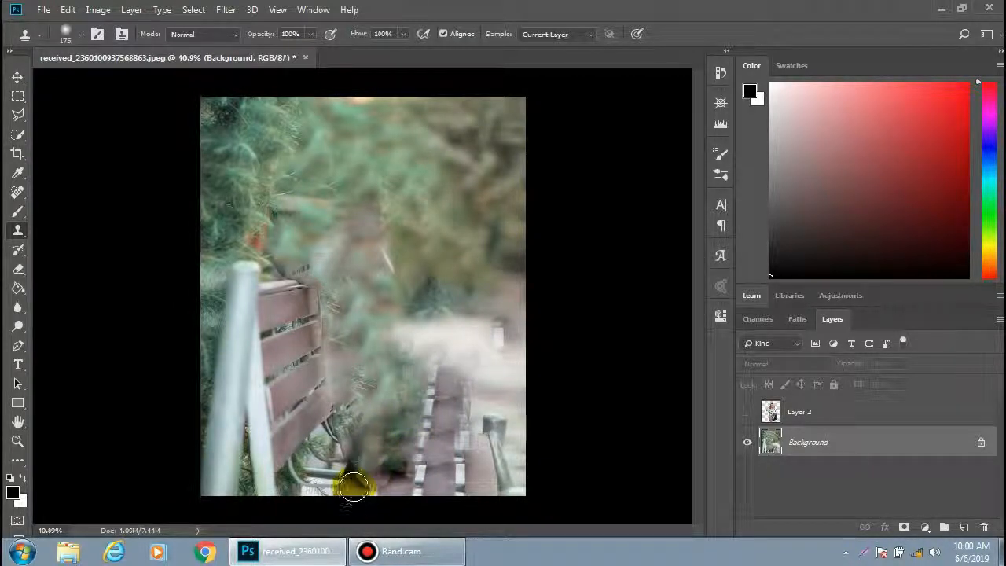
left_click(438, 483)
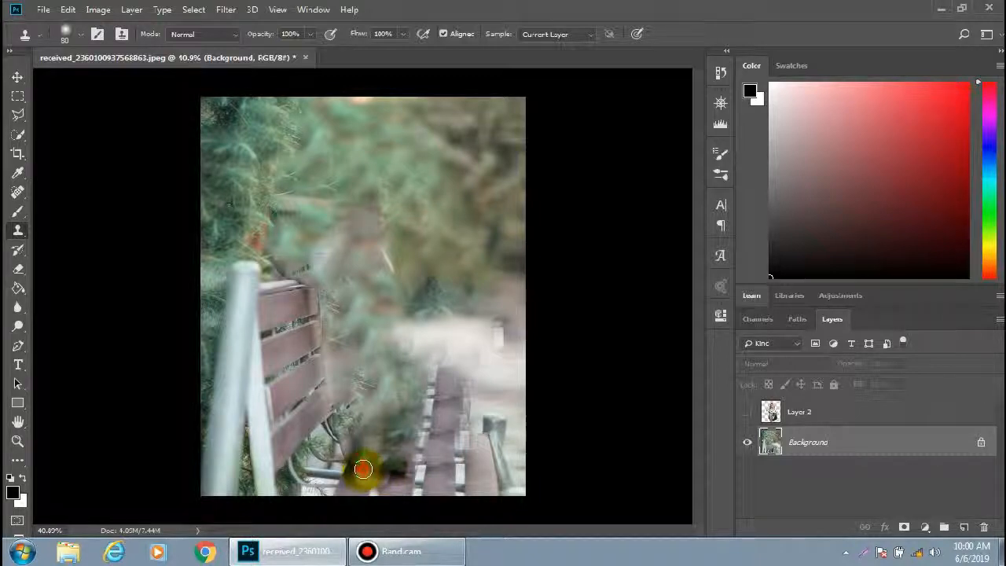
left_click_drag(362, 469, 370, 476)
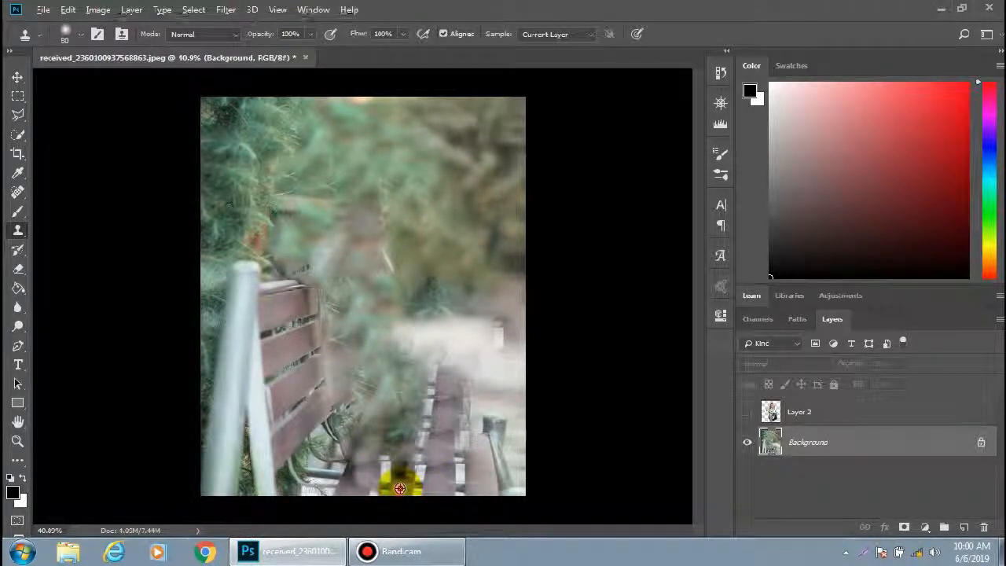
mouse_move(400, 488)
left_mouse_down()
mouse_move(411, 438)
mouse_move(407, 458)
mouse_move(395, 427)
mouse_move(407, 477)
mouse_move(411, 409)
mouse_move(410, 432)
mouse_move(415, 420)
mouse_move(354, 475)
mouse_move(379, 401)
mouse_move(338, 445)
mouse_move(334, 413)
mouse_move(337, 448)
mouse_move(343, 403)
mouse_move(321, 316)
left_mouse_up()
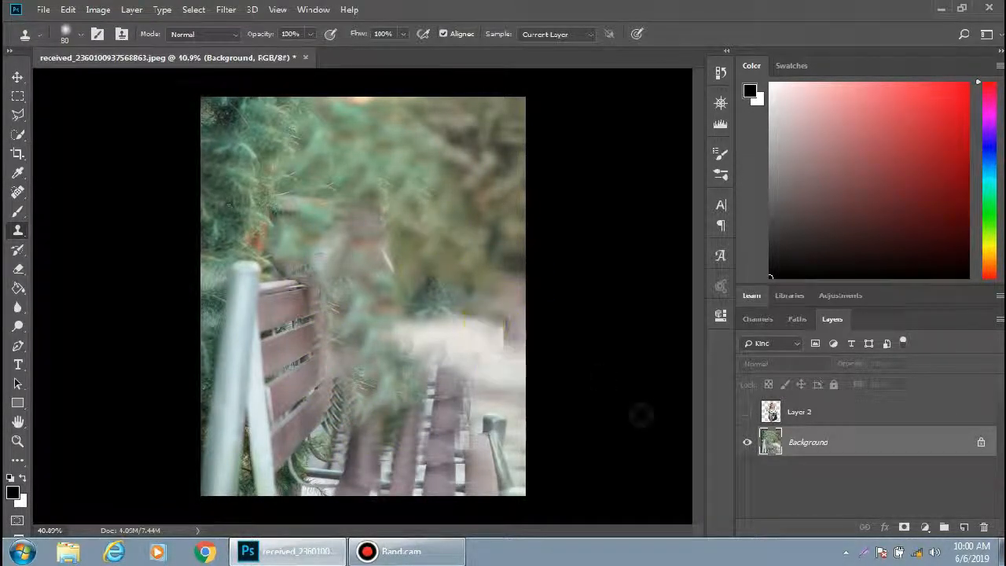
Clone foliage over the leftover shape above the bench back, after briefly toggling Layer 2's visibility
left_click(747, 412)
left_click(747, 413)
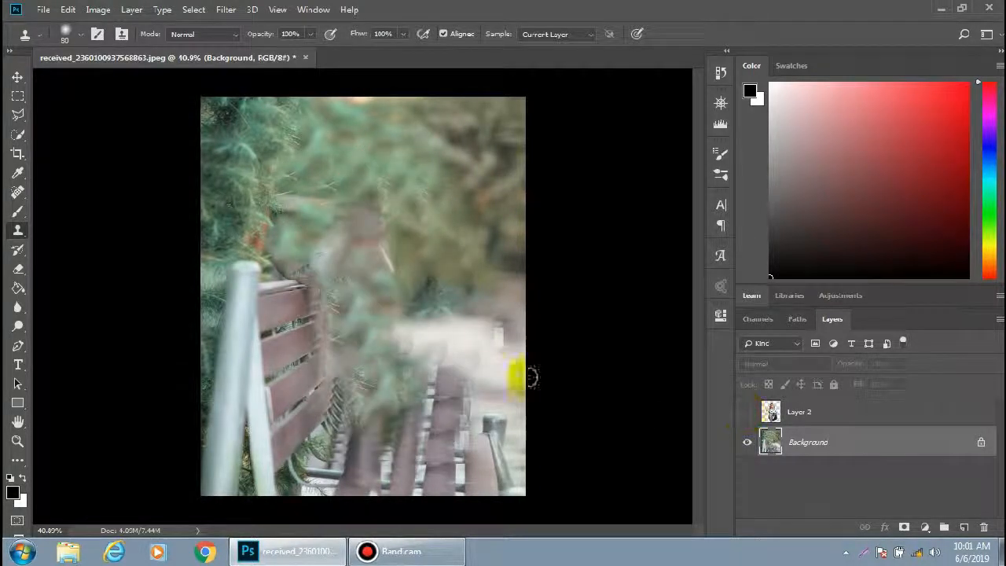
left_click(273, 243, "alt")
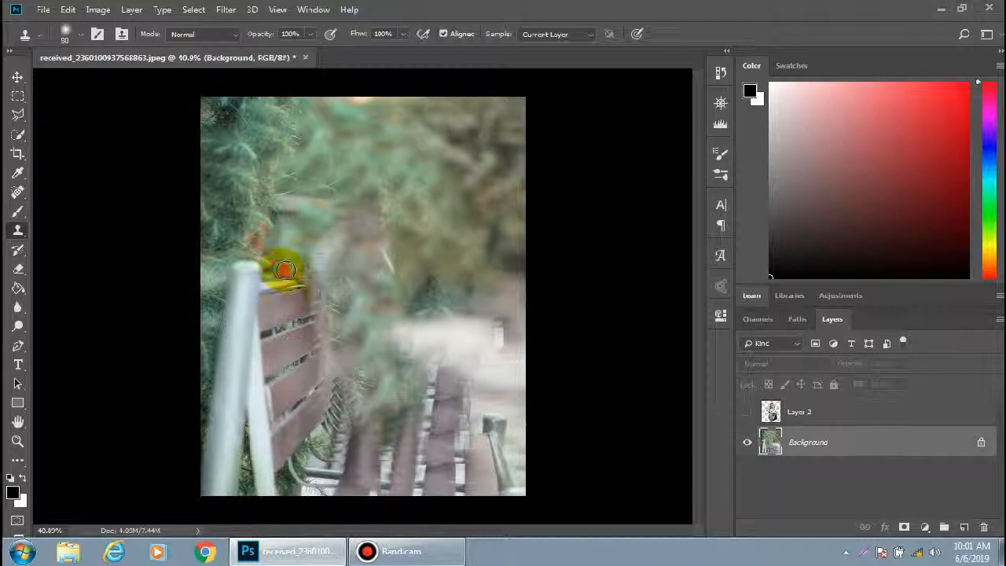
mouse_move(285, 270)
left_mouse_down()
mouse_move(276, 253)
mouse_move(292, 213)
mouse_move(275, 224)
mouse_move(325, 206)
mouse_move(338, 188)
left_mouse_up()
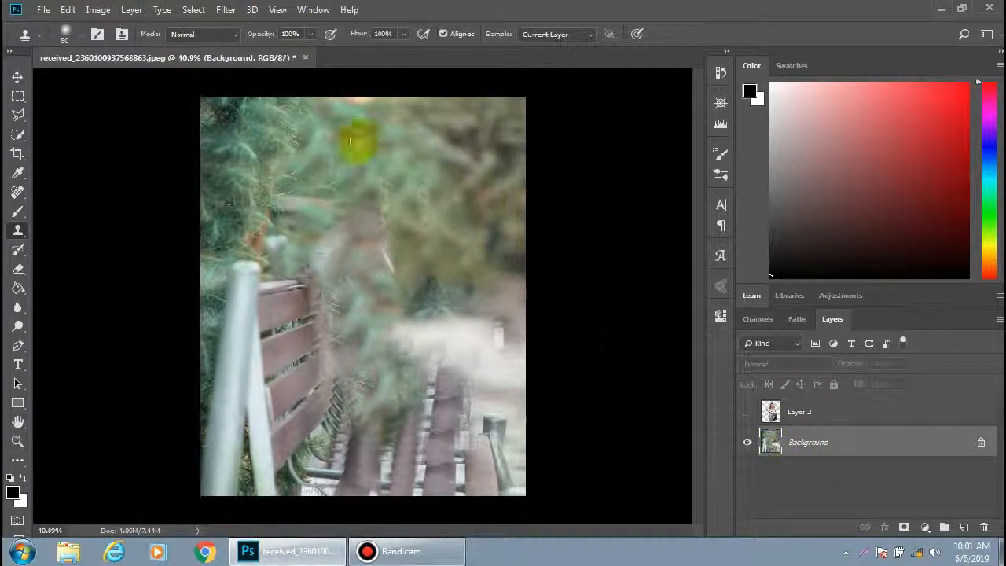
Open the Camera Raw Filter and set Temperature -28, Tint +28, Clarity +25 and Exposure -0.30
left_click(228, 10)
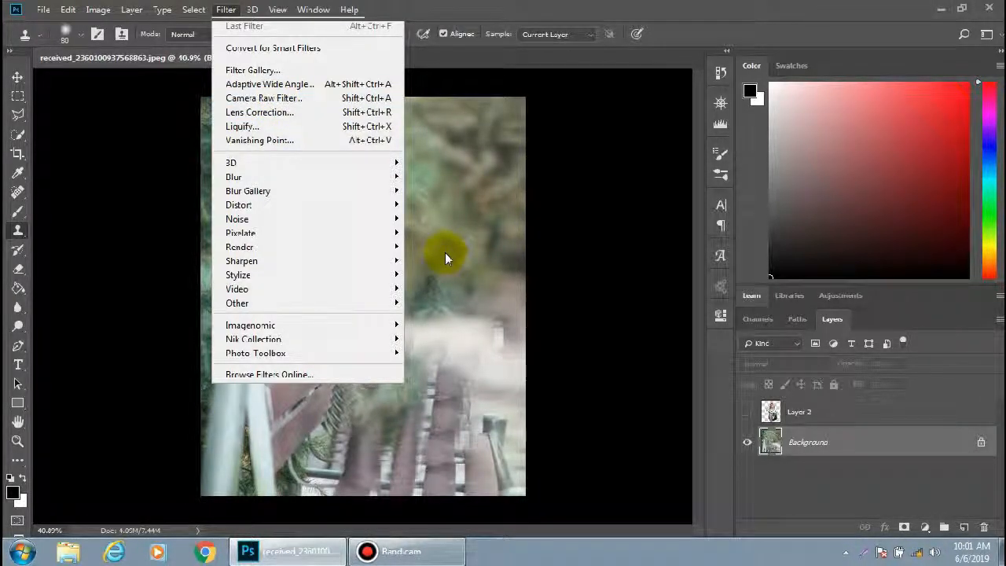
key("ctrl+shift+a")
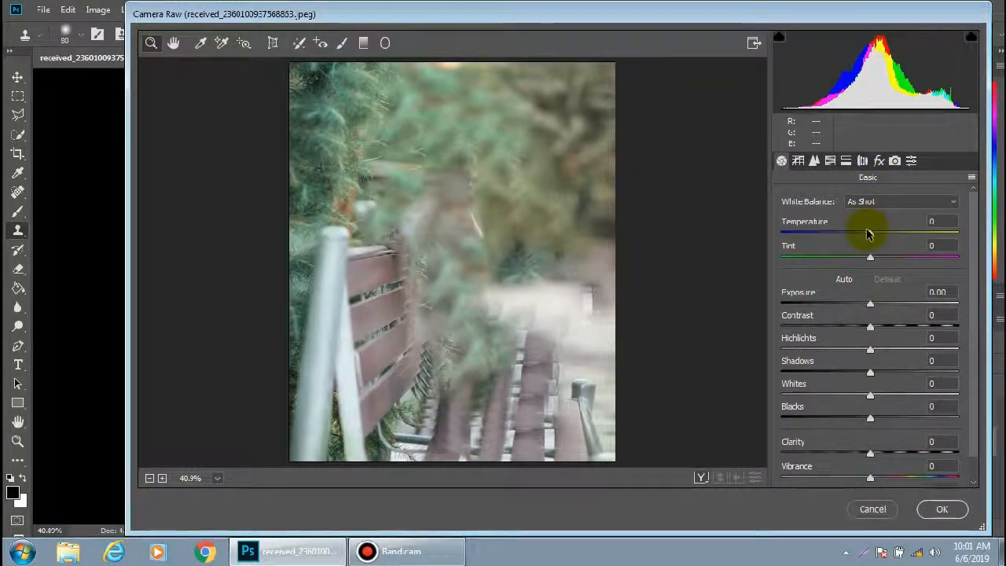
left_click_drag(870, 232, 897, 256)
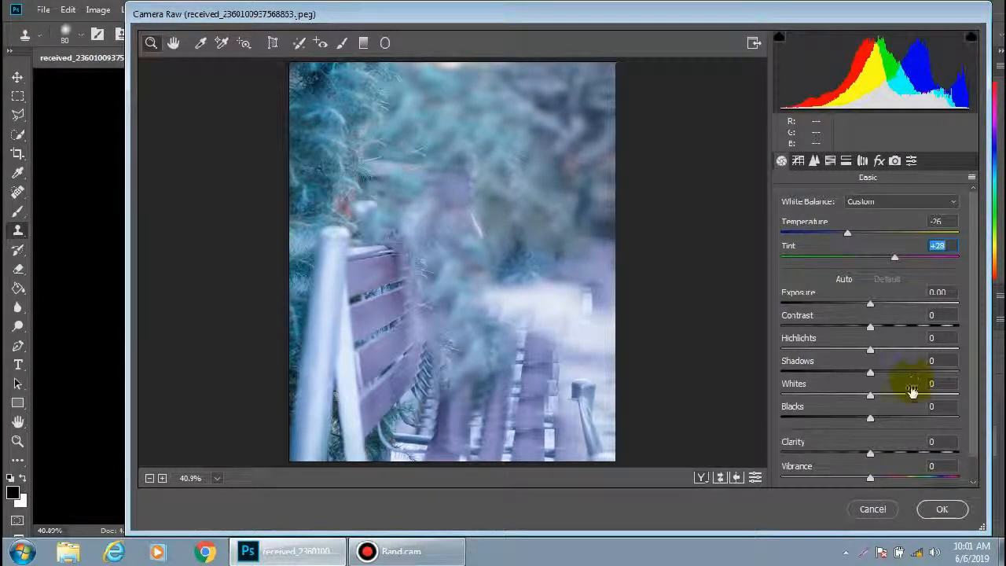
left_click_drag(870, 454, 893, 449)
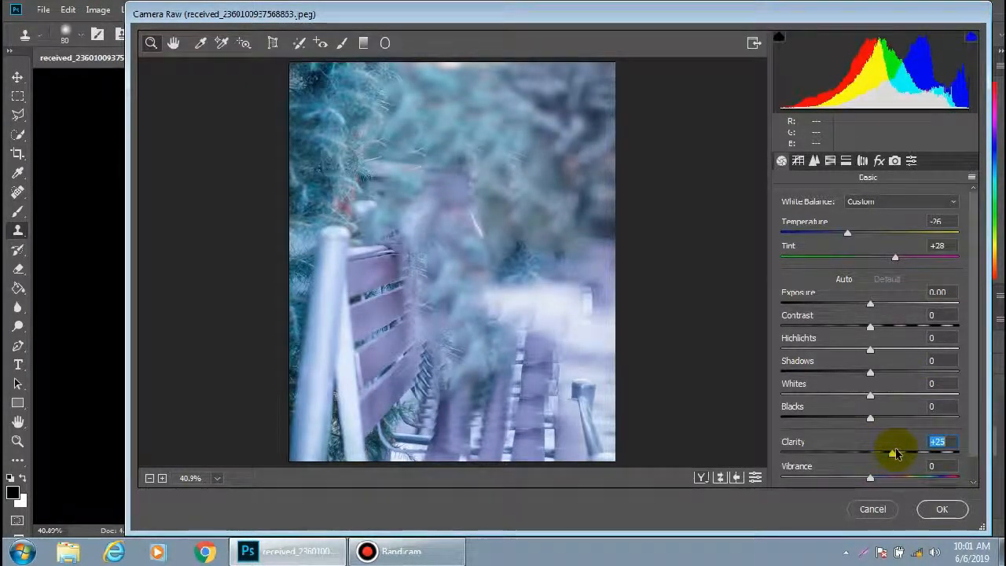
left_click(847, 235)
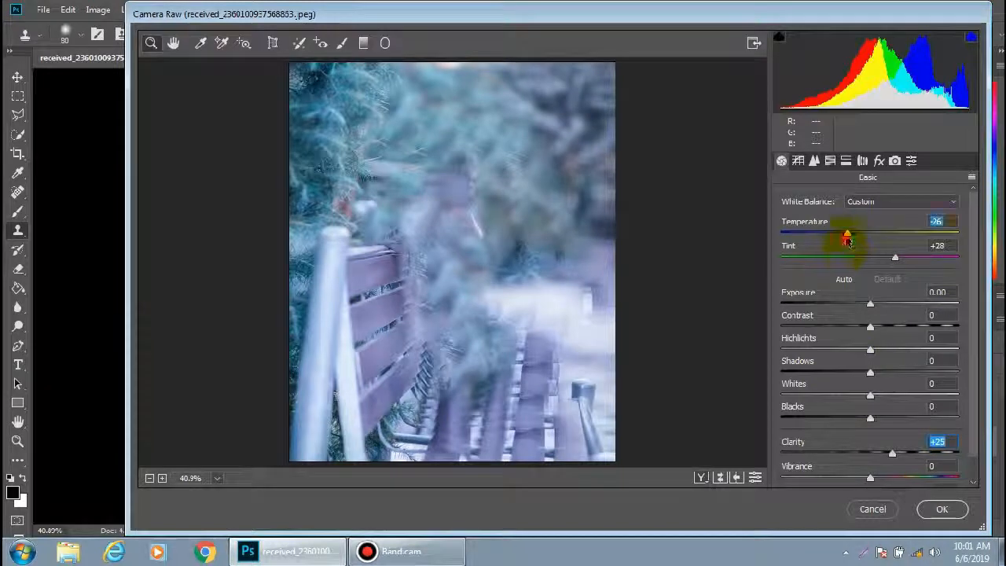
left_click_drag(846, 239, 846, 236)
left_click_drag(870, 305, 871, 314)
Add a Post Crop Vignetting amount of +8, raise Tint to +33, and apply the Camera Raw filter
left_click(830, 161)
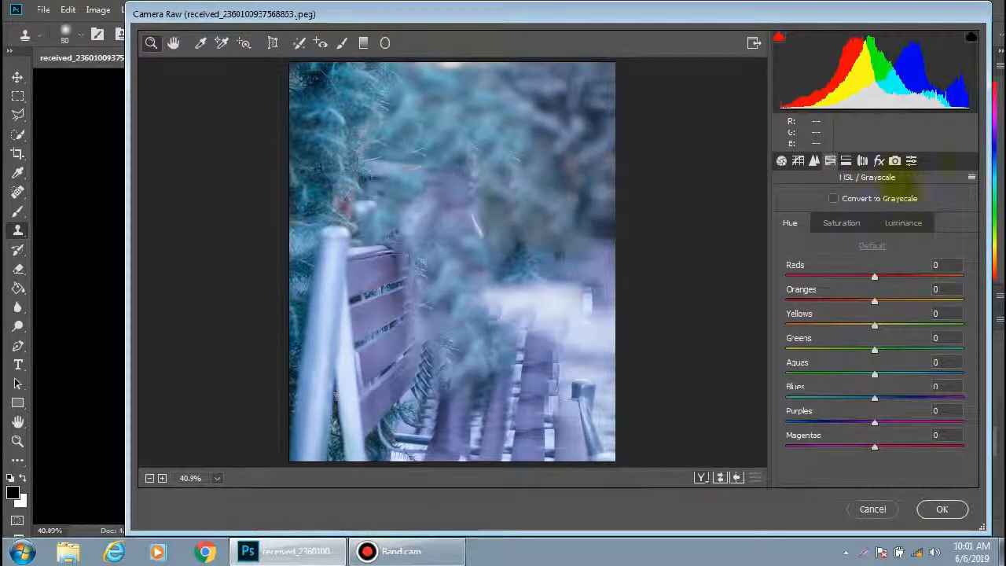
left_click(879, 161)
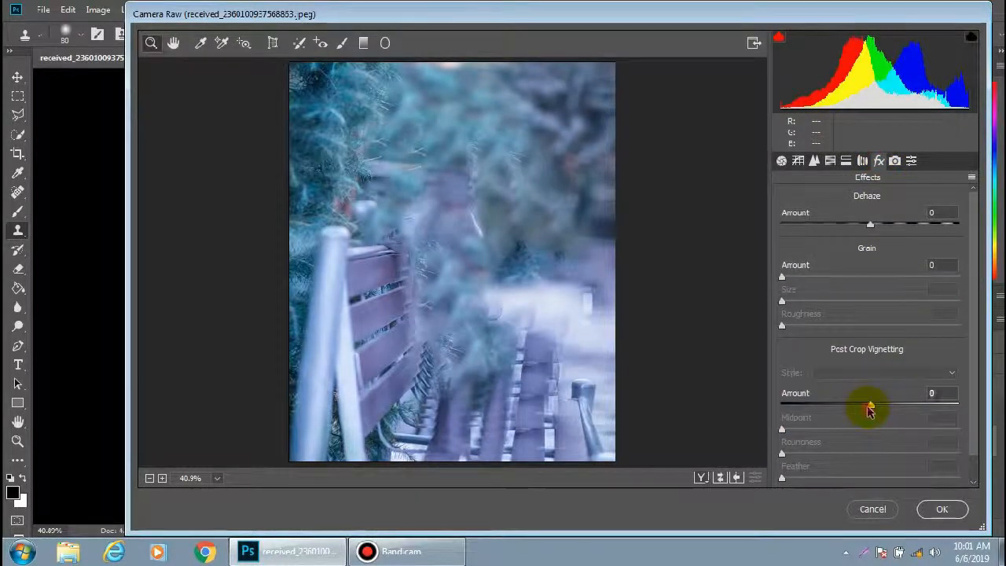
mouse_move(867, 404)
left_mouse_down()
mouse_move(858, 407)
mouse_move(878, 404)
left_mouse_up()
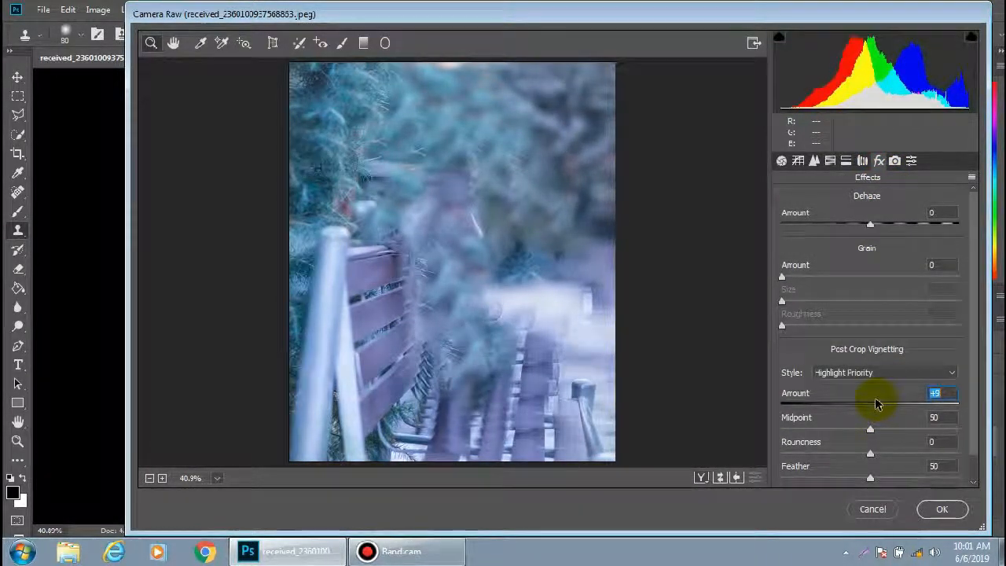
left_click(781, 161)
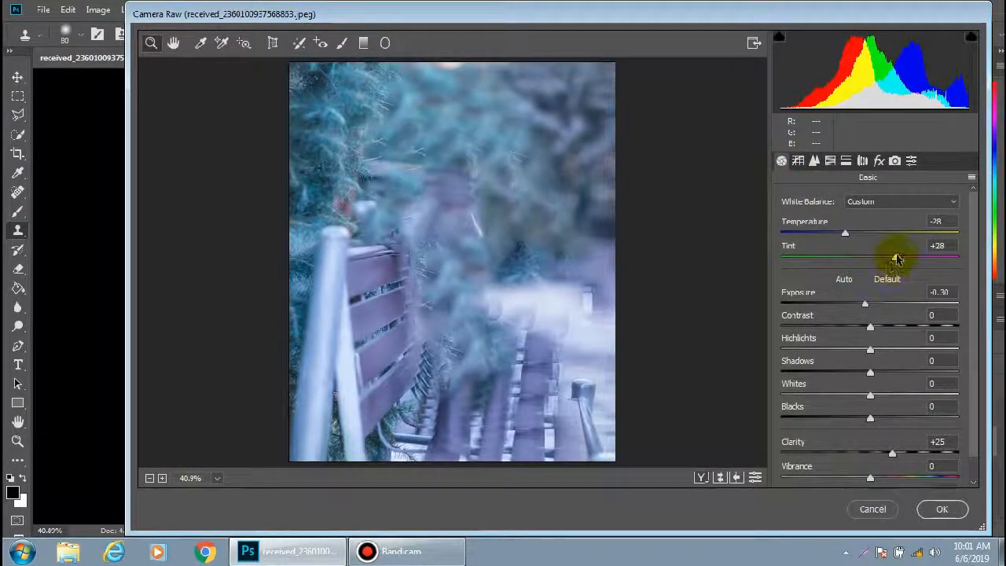
left_click_drag(895, 256, 901, 261)
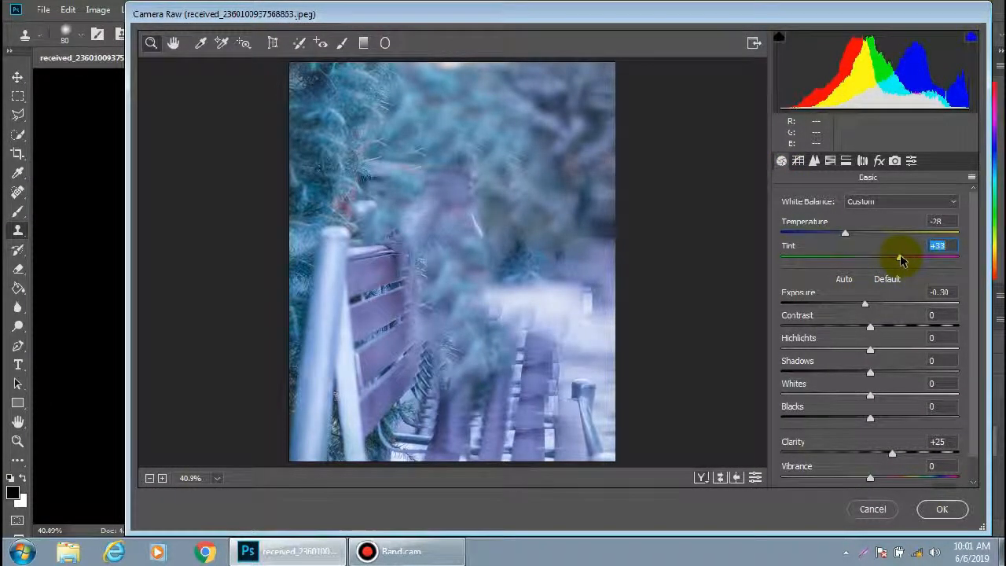
left_click(939, 509)
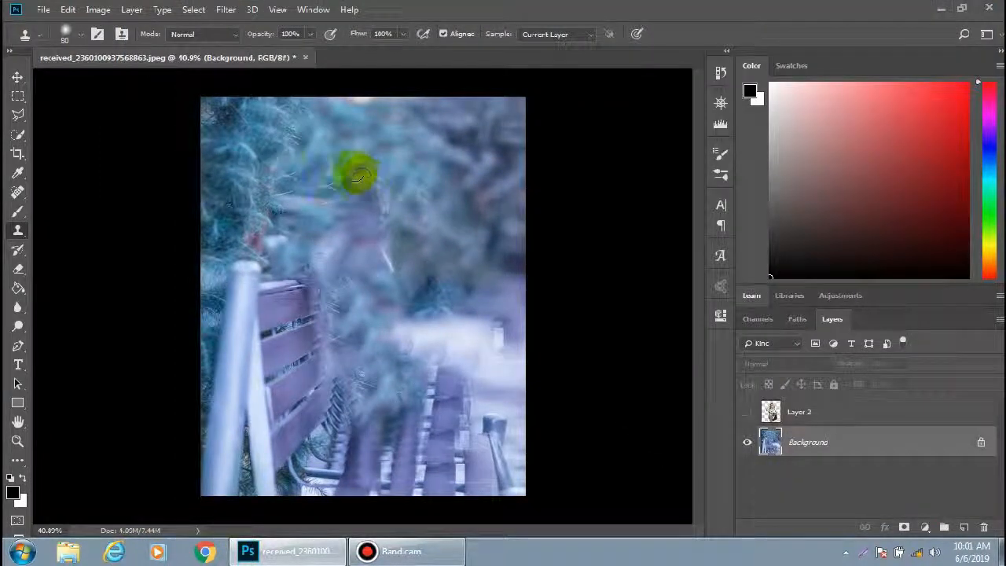
Apply the GREYCstoration noise filter to the background with Strength set to 300
left_click(228, 10)
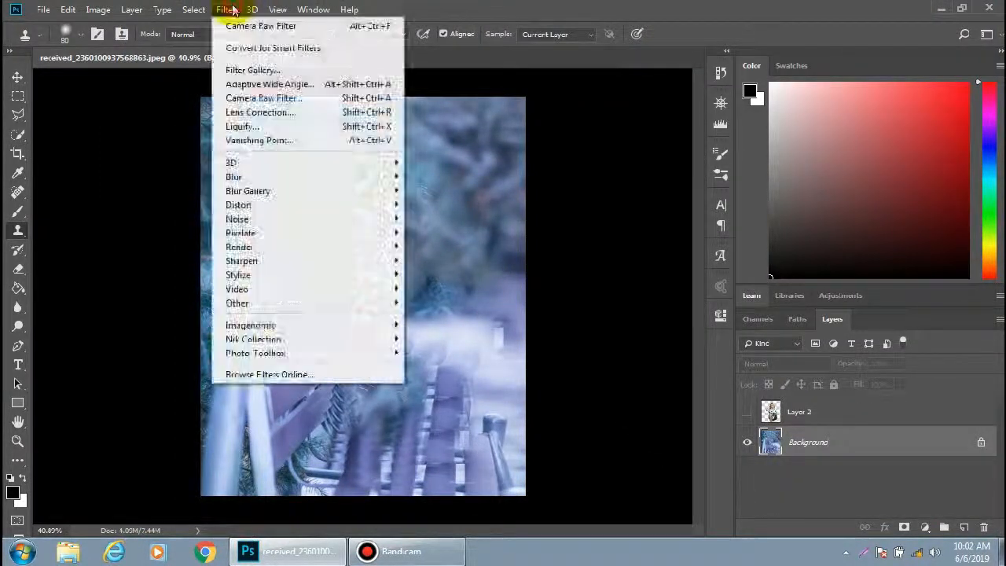
mouse_move(395, 223)
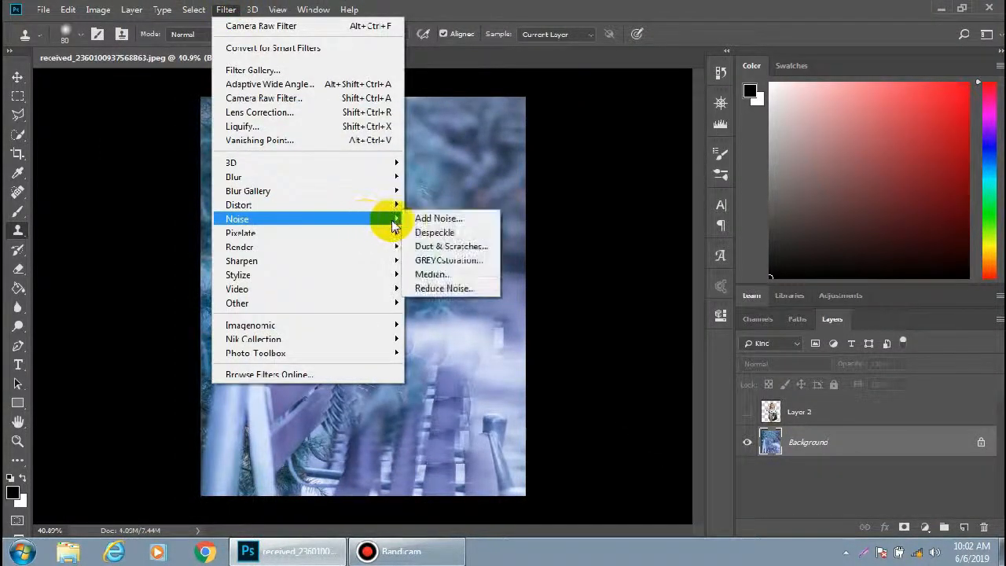
left_click(436, 260)
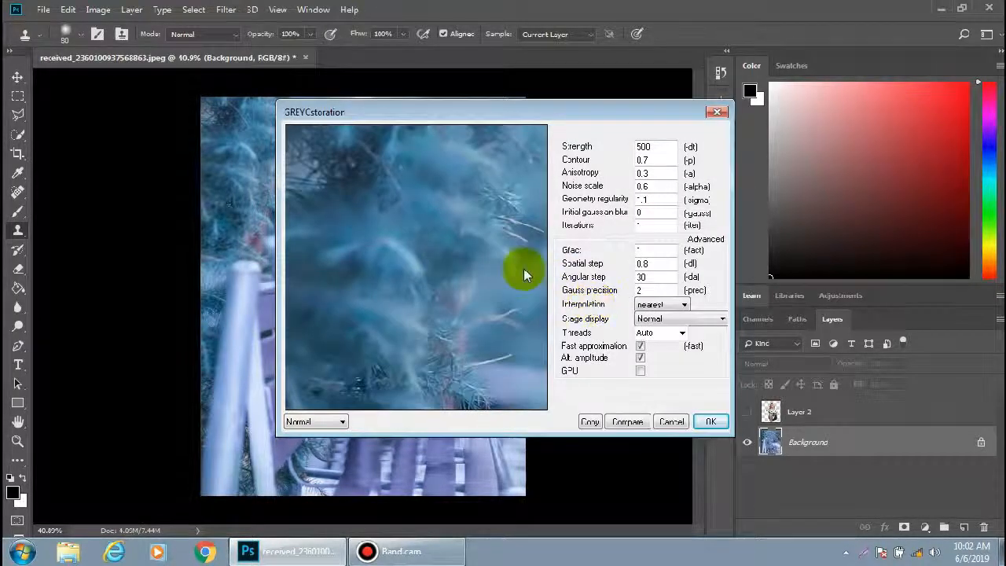
double_click(645, 147)
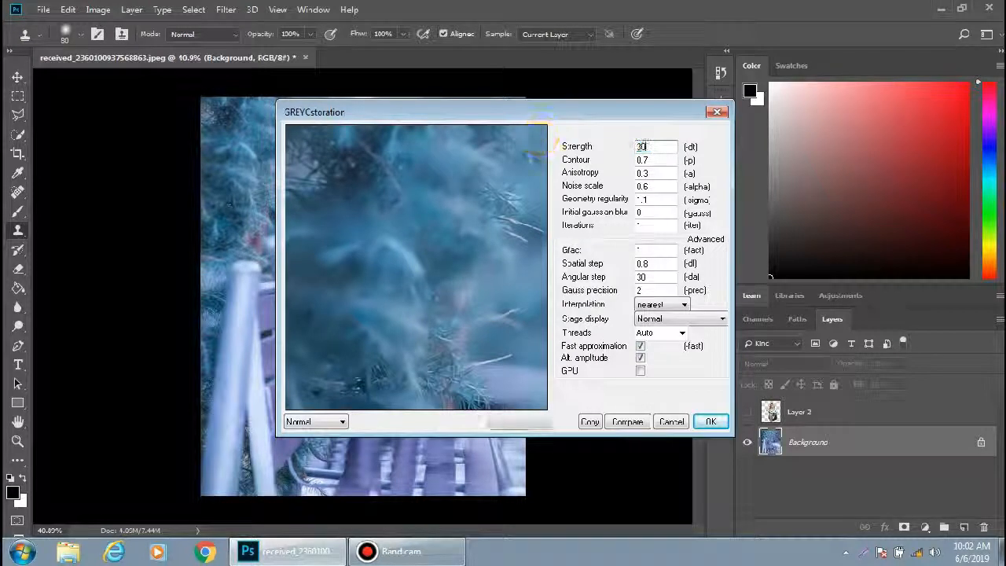
type("300")
key("Tab")
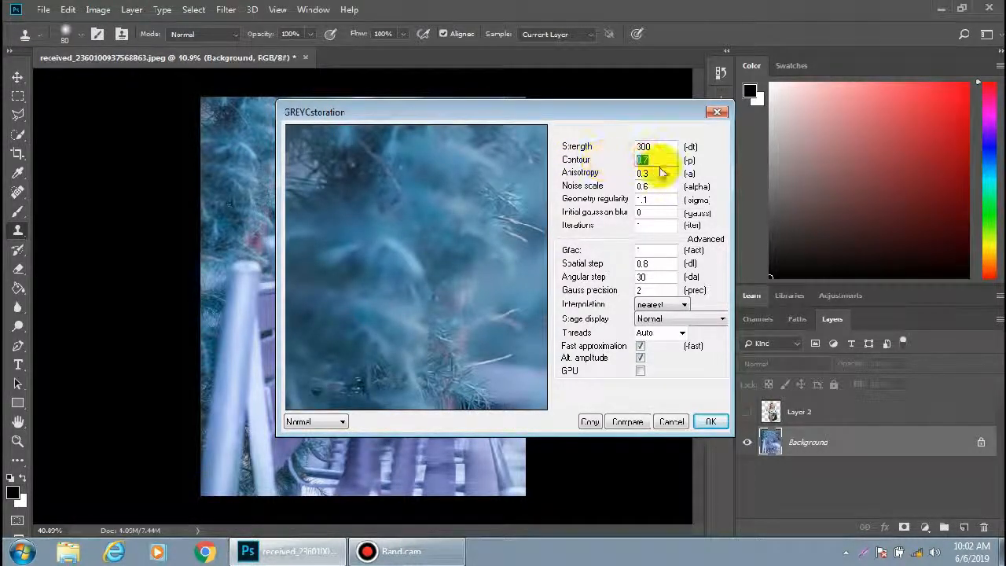
key("Tab")
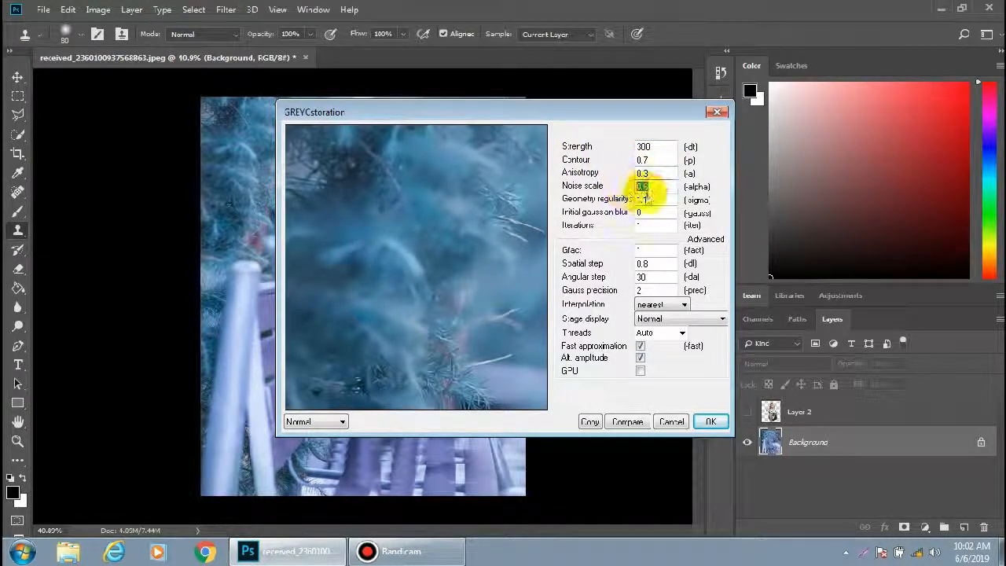
left_click(643, 223)
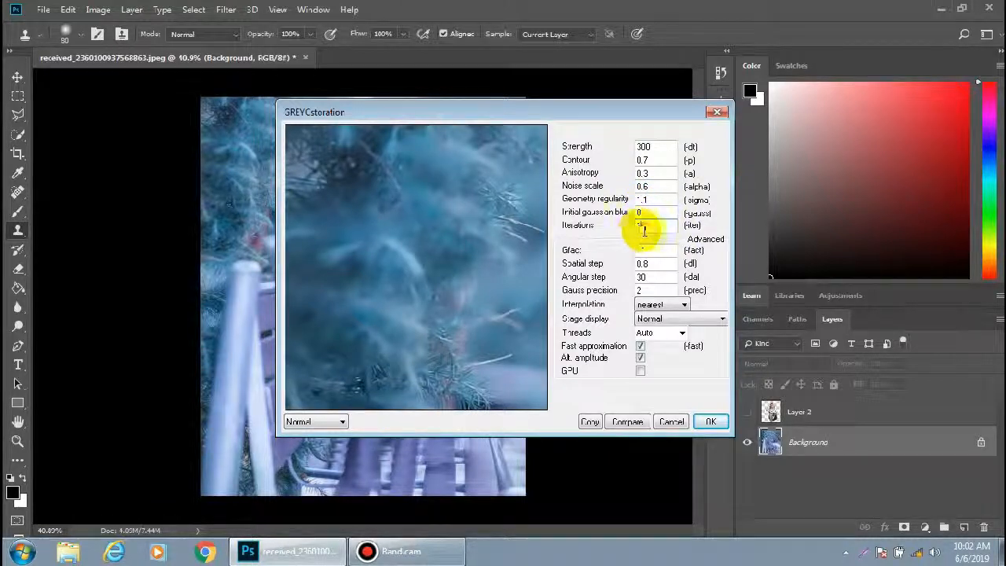
left_click(649, 250)
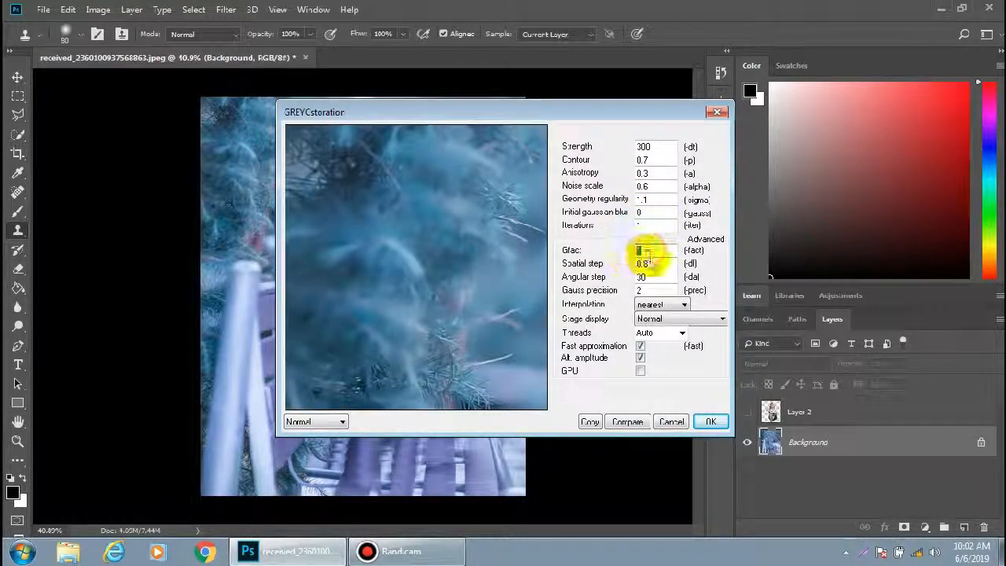
left_click(643, 263)
left_click(643, 277)
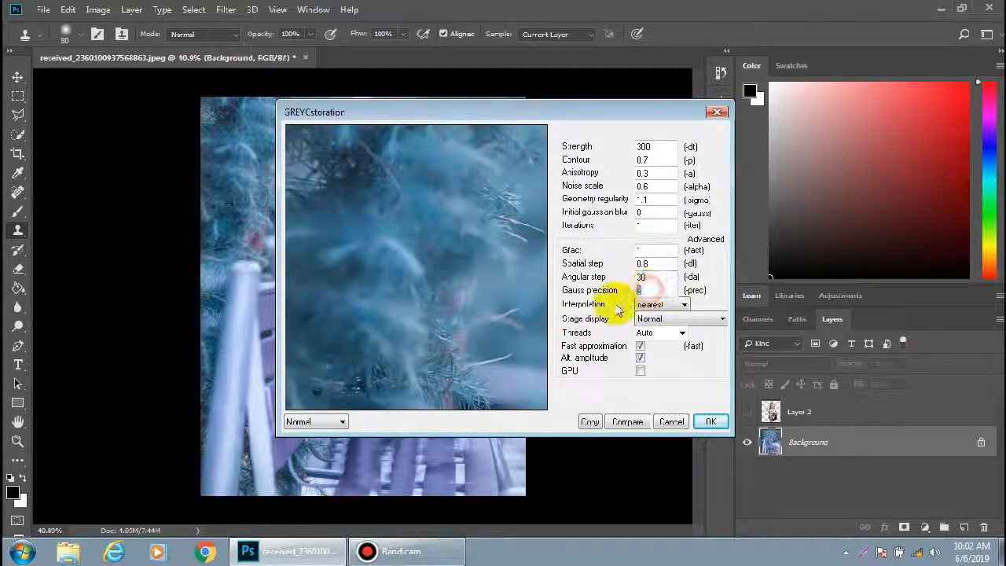
left_click(711, 422)
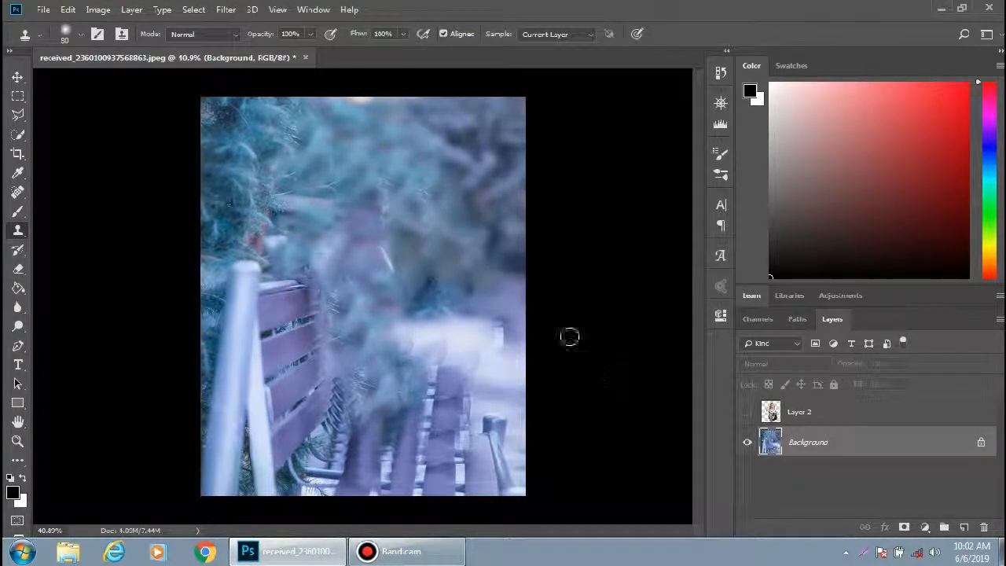
Toggle Layer 2's visibility to compare the woman against the graded background
left_click(748, 412)
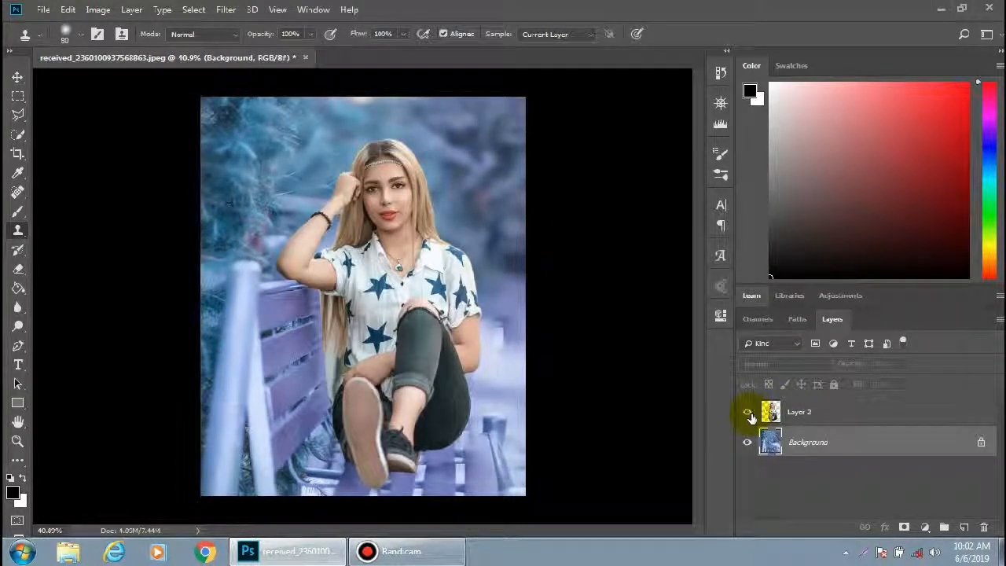
left_click(750, 413)
left_click(750, 414)
left_click(748, 413)
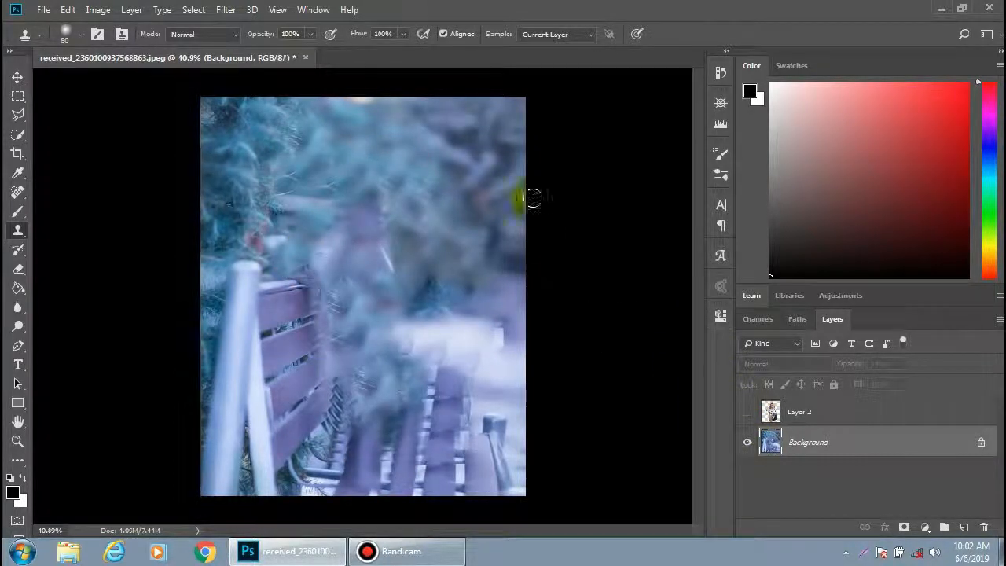
Apply the Nik Collection Viveza 2 filter with global Structure raised to 35%
left_click(225, 9)
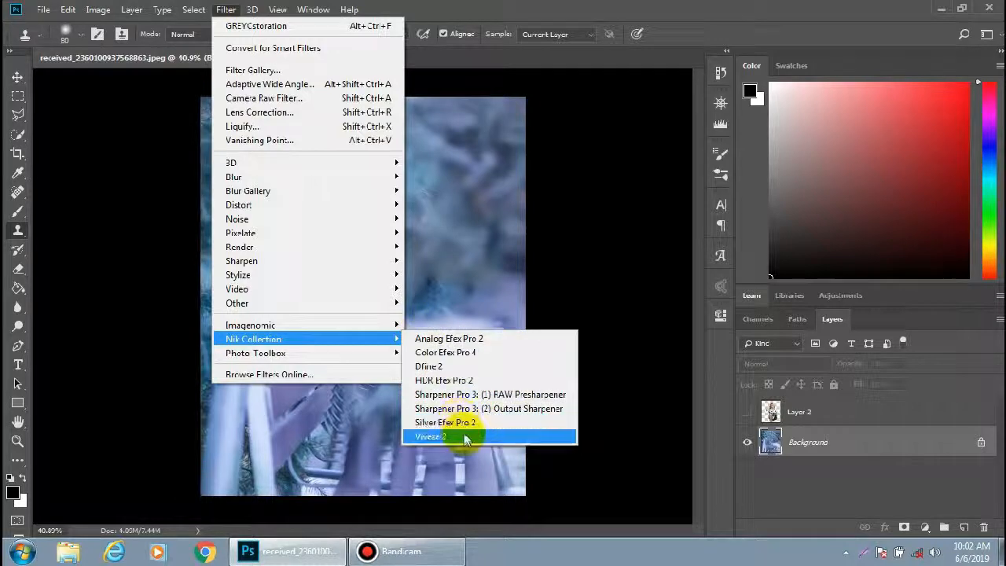
left_click(460, 434)
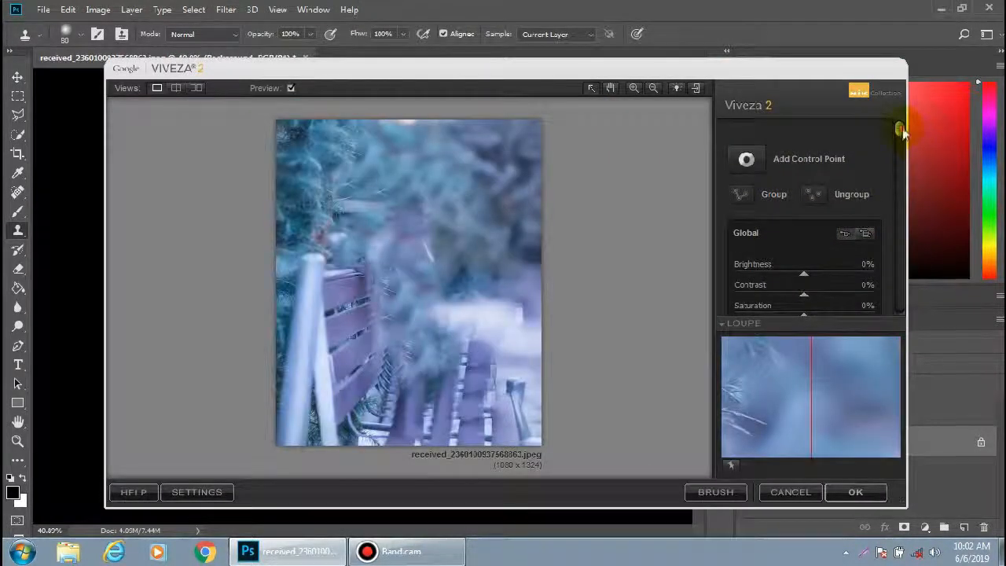
left_click_drag(902, 132, 910, 189)
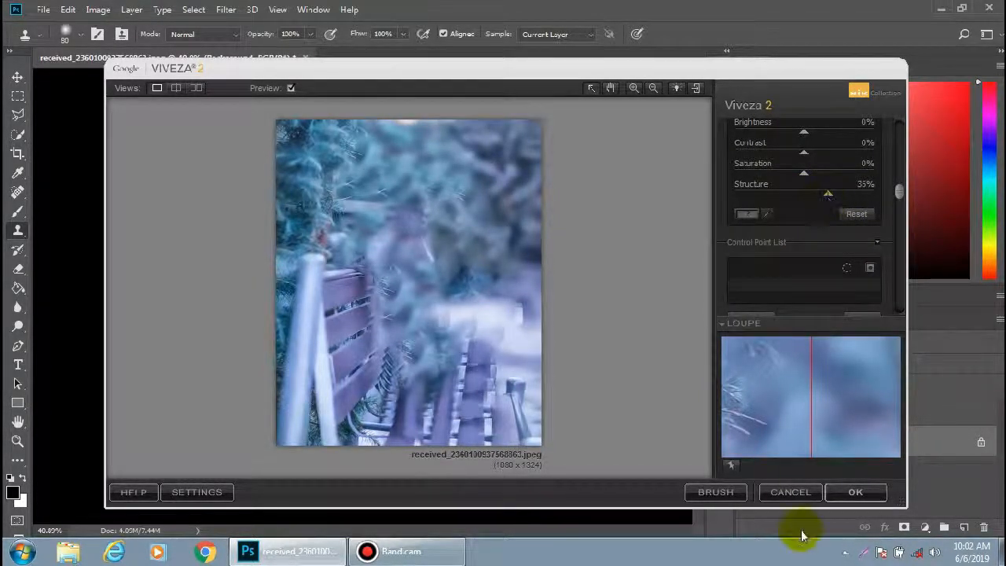
left_click(855, 492)
left_click(468, 401, "alt")
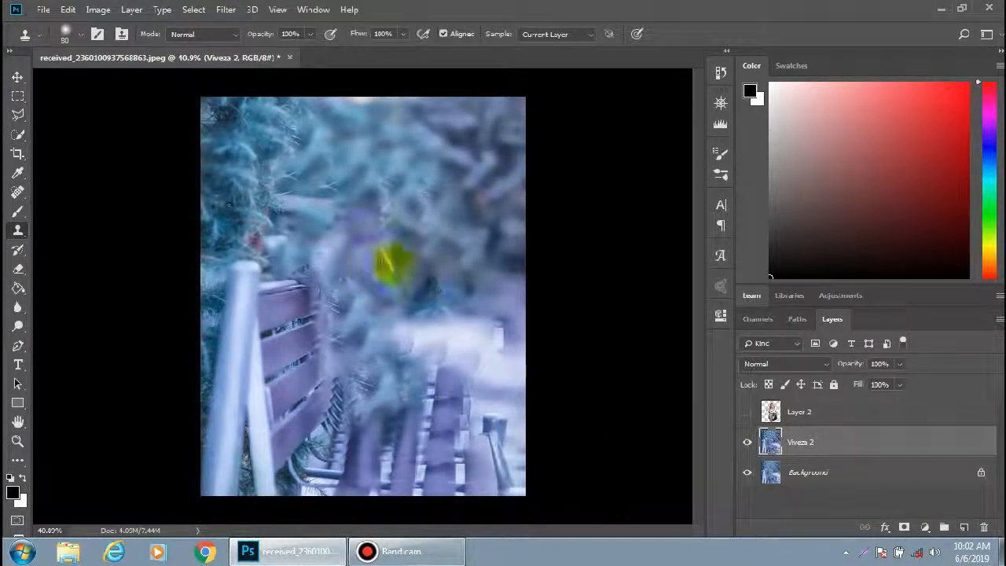
Switch Layer 2 on and off repeatedly to check the Viveza result
left_click(748, 414)
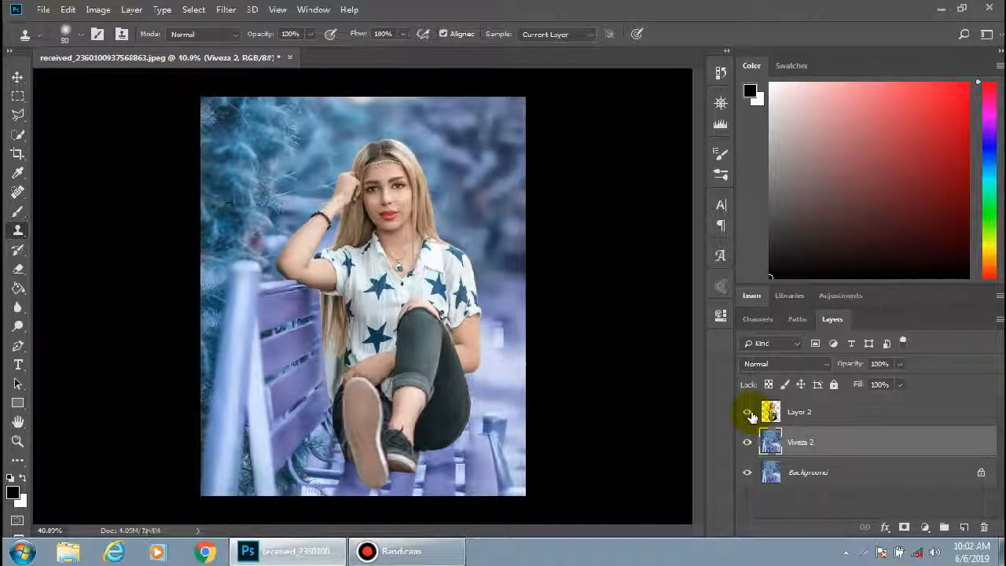
left_click(748, 413)
left_click(748, 413)
left_click(748, 413)
left_click(748, 413)
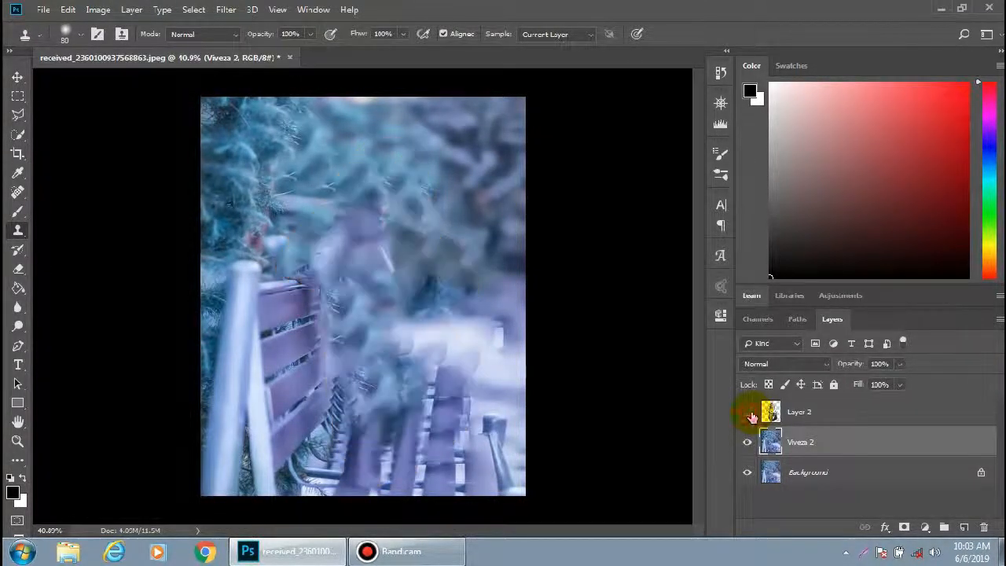
Create a new empty layer above Viveza 2 and pick the Brush at 250 px
left_click(963, 527)
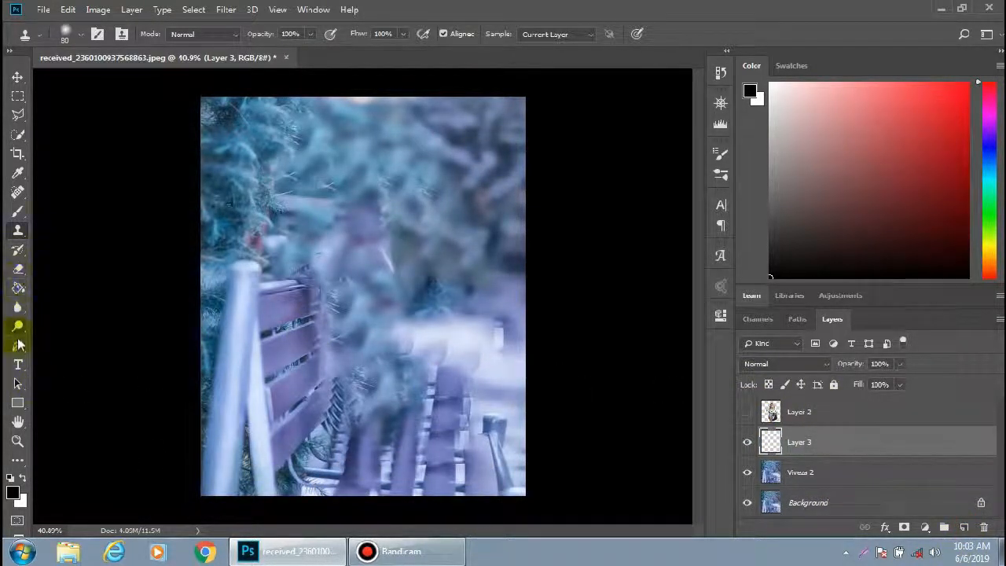
left_click(17, 210)
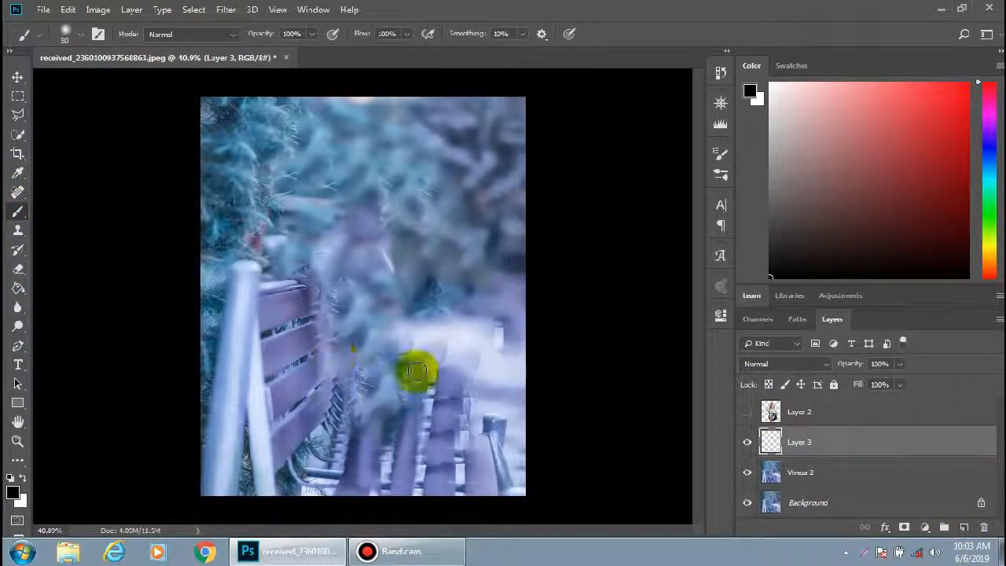
key("bracketright")
key("bracketright")
key("bracketright")
key("bracketright")
key("bracketright")
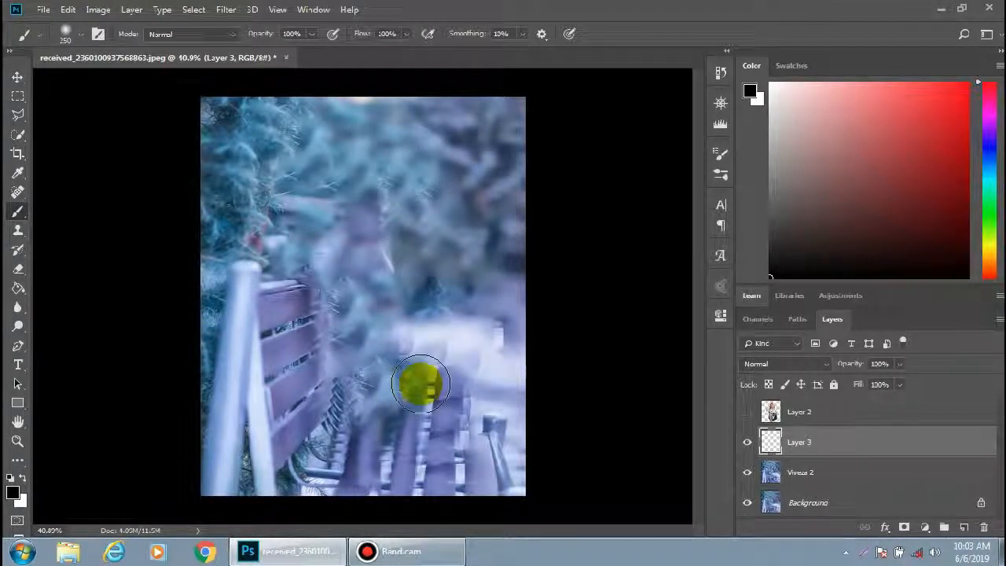
Paint a soft black shadow on Layer 3 on the bench beneath where the woman sits
mouse_move(422, 408)
left_mouse_down()
mouse_move(420, 382)
mouse_move(476, 439)
left_mouse_up()
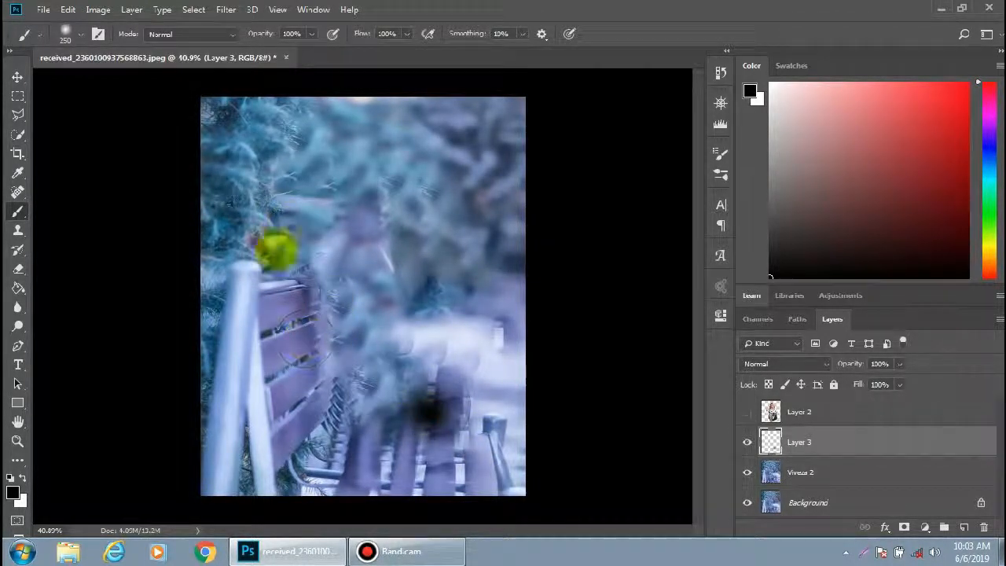
left_click(17, 72)
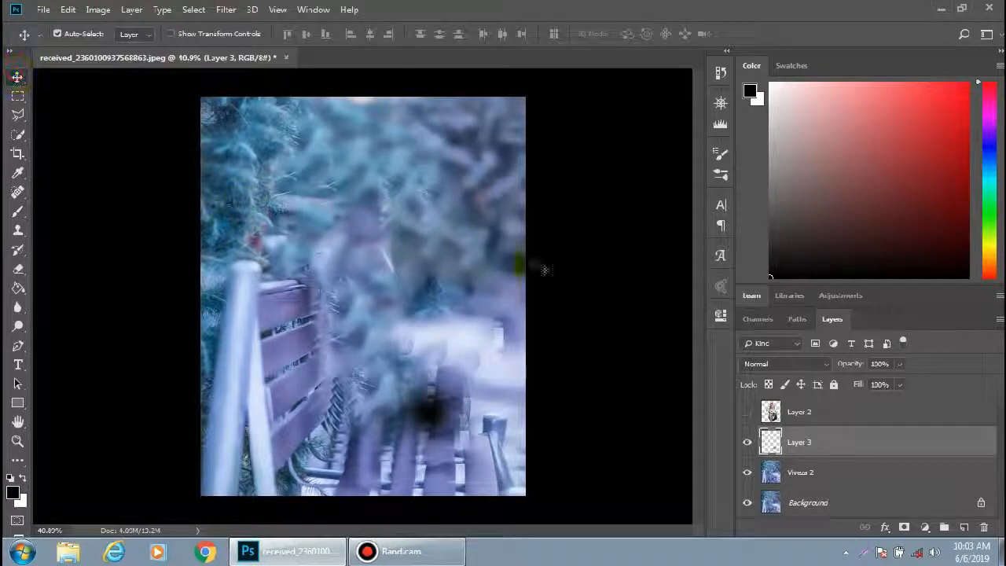
Lower Layer 3's opacity to 58% and turn Layer 2 back on to judge the shadow
left_click(898, 363)
mouse_move(894, 381)
left_mouse_down()
mouse_move(865, 384)
mouse_move(875, 350)
left_mouse_up()
left_click(747, 412)
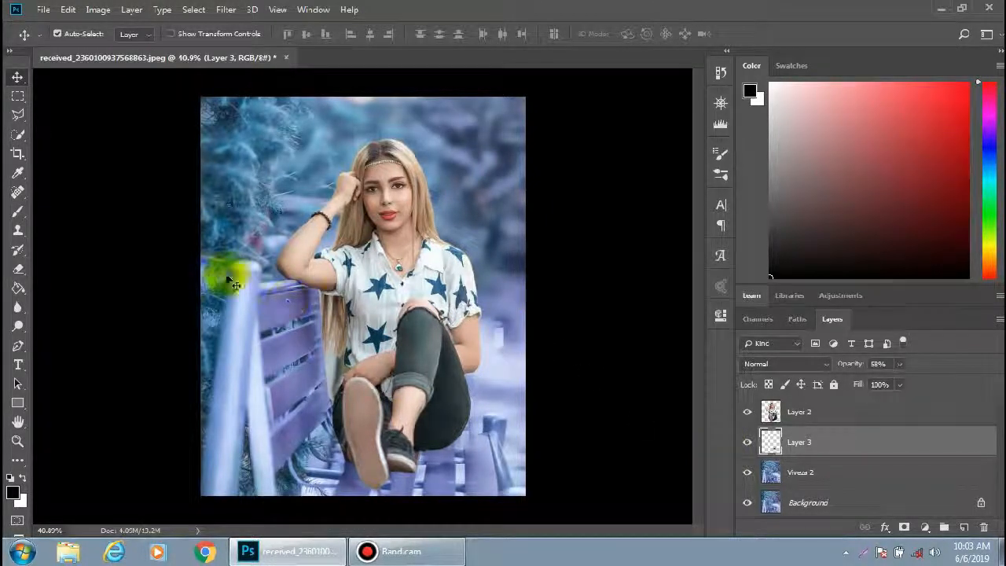
mouse_move(438, 444)
left_mouse_down()
mouse_move(440, 458)
mouse_move(440, 436)
left_mouse_up()
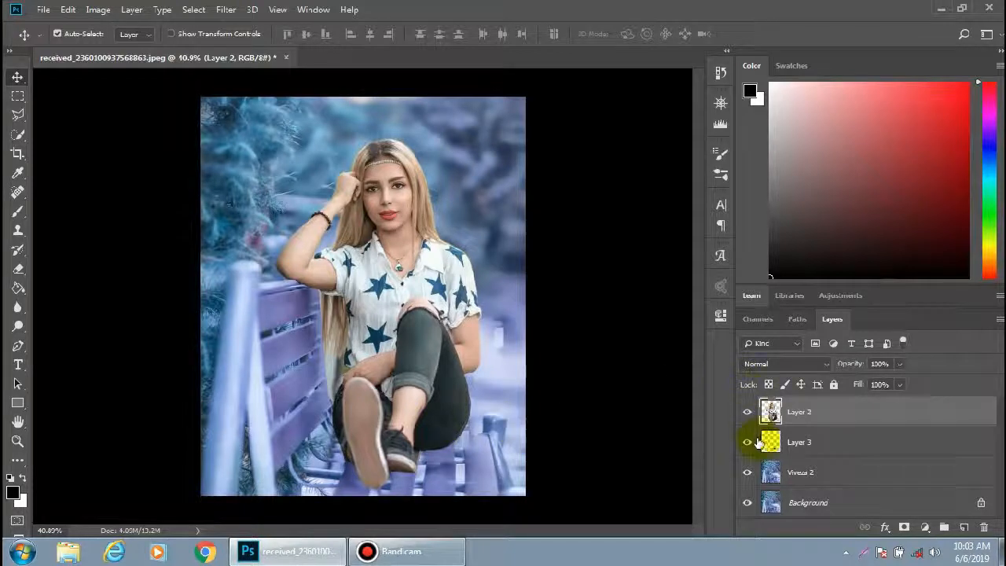
left_click(777, 442)
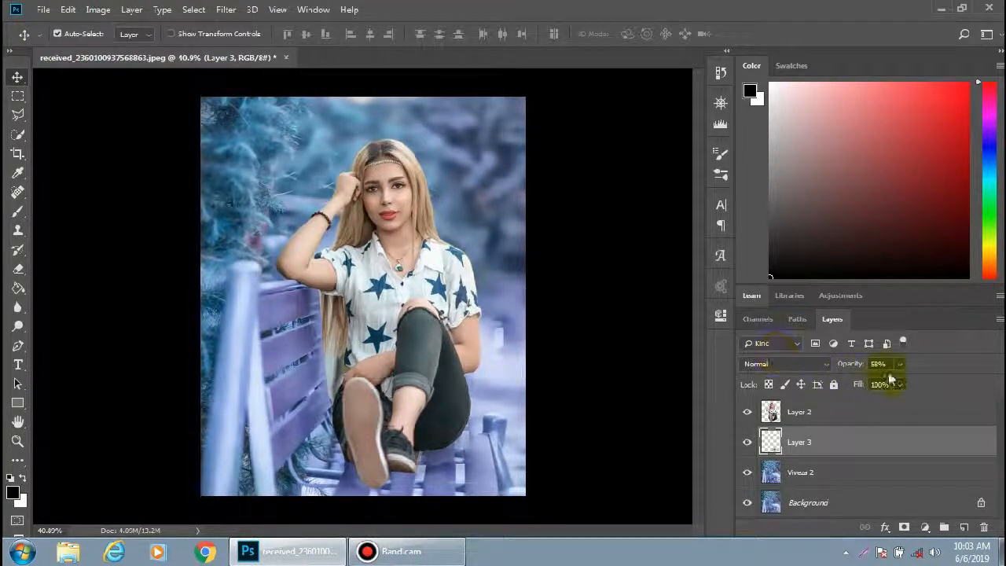
Set Layer 3's opacity to 100% and its fill to 84%
left_click_drag(900, 366, 908, 384)
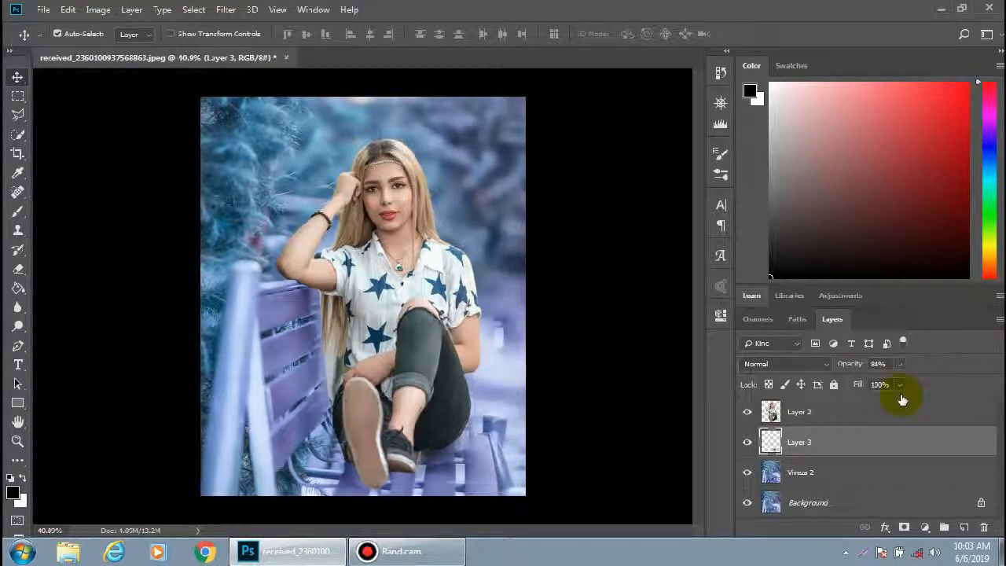
left_click(901, 364)
left_click_drag(907, 382, 929, 385)
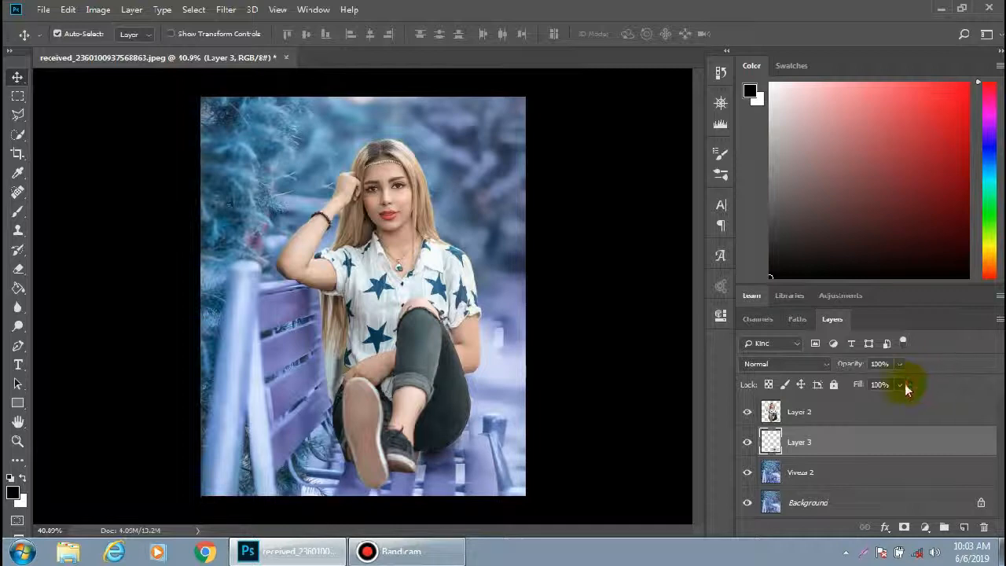
left_click(951, 381)
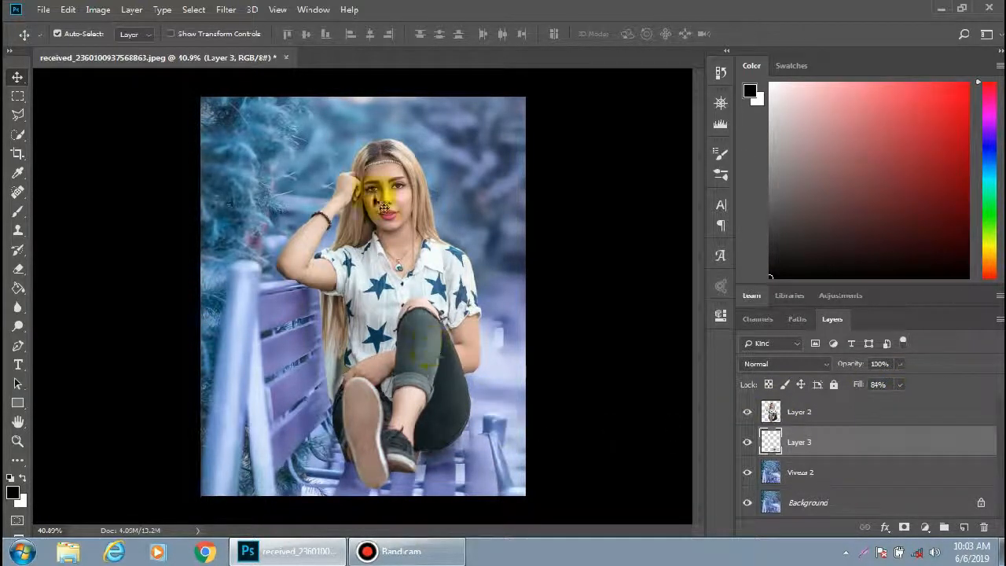
Open SkinFiner on Layer 2 and set smoothing Fine to +65, Coarse to +70 and Balance to +56
left_click(800, 421)
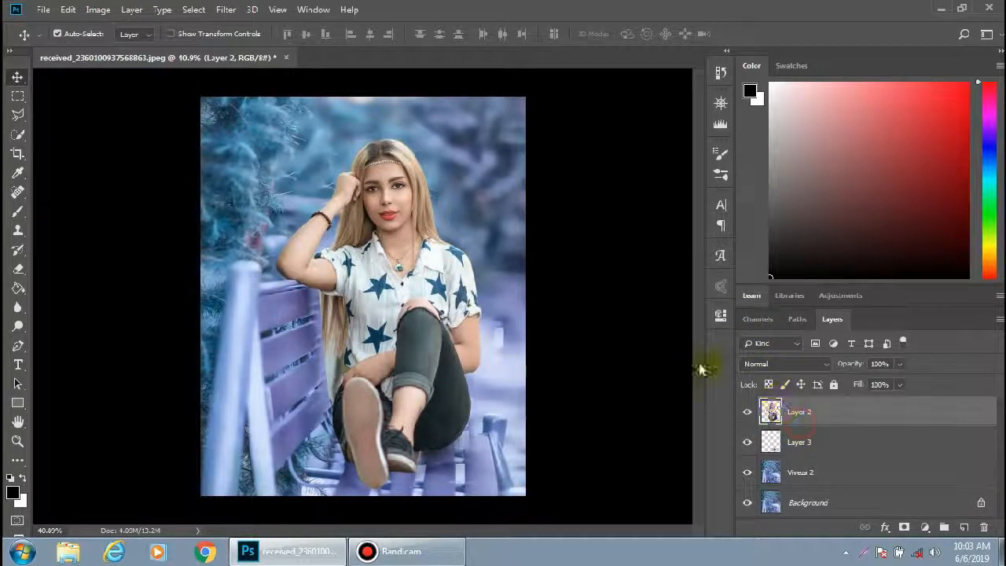
left_click(224, 10)
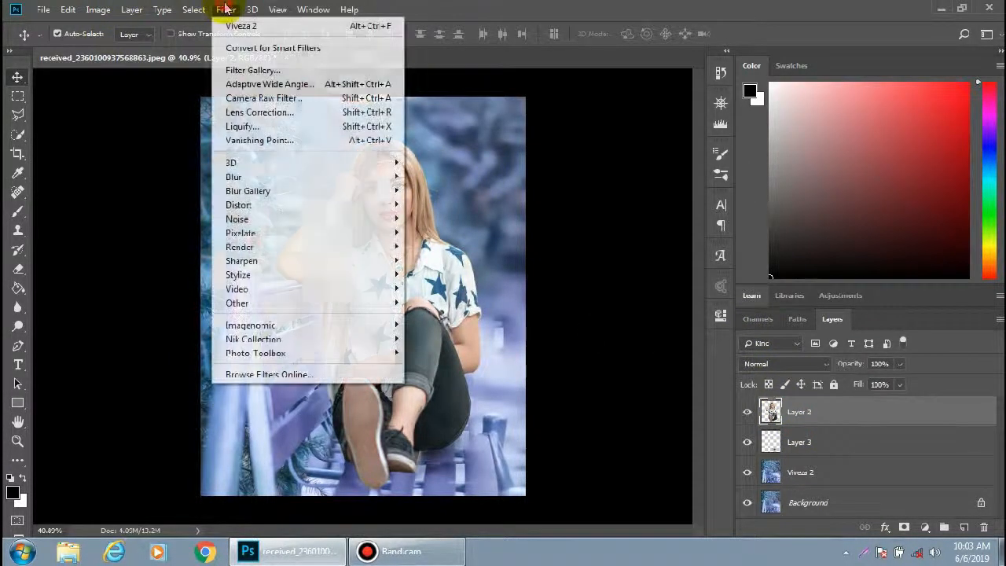
mouse_move(359, 353)
left_click(424, 357)
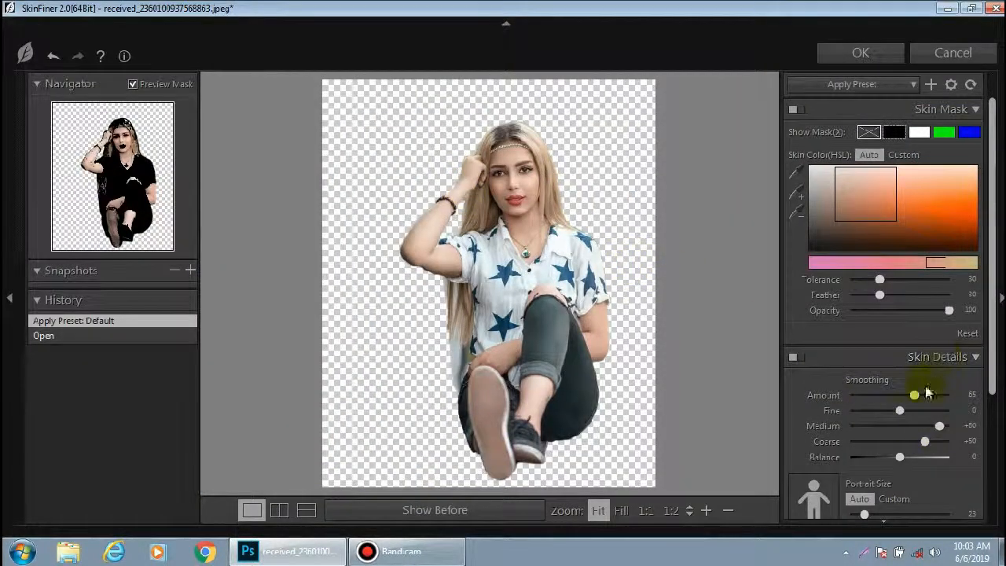
left_click_drag(903, 412, 933, 412)
left_click_drag(990, 283, 992, 354)
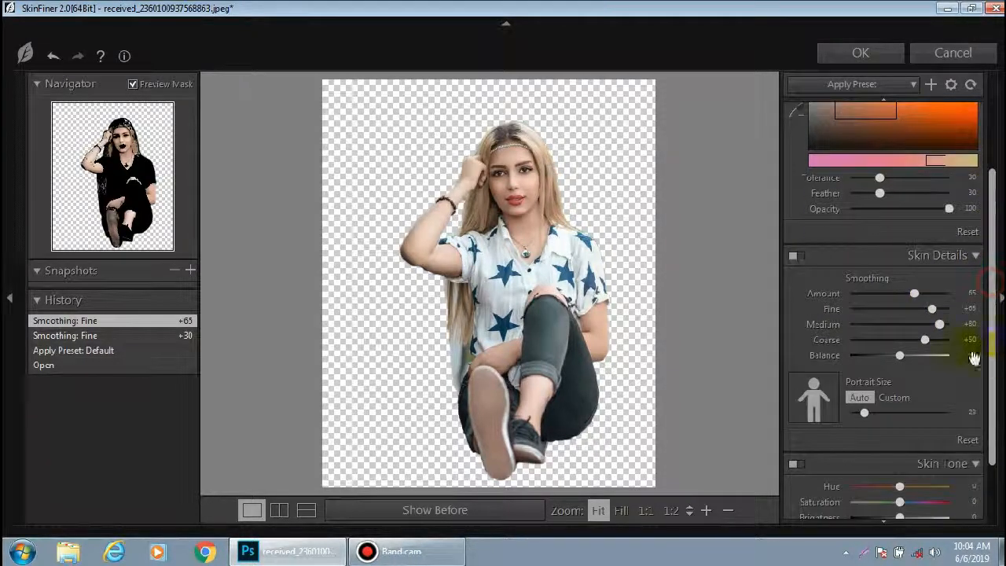
left_click(935, 340)
left_click(913, 357)
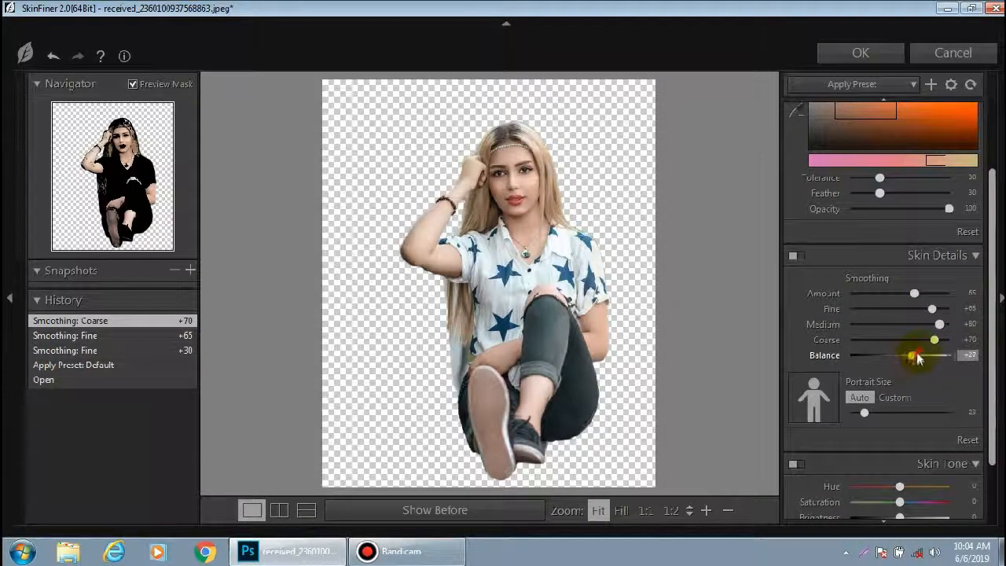
double_click(919, 356)
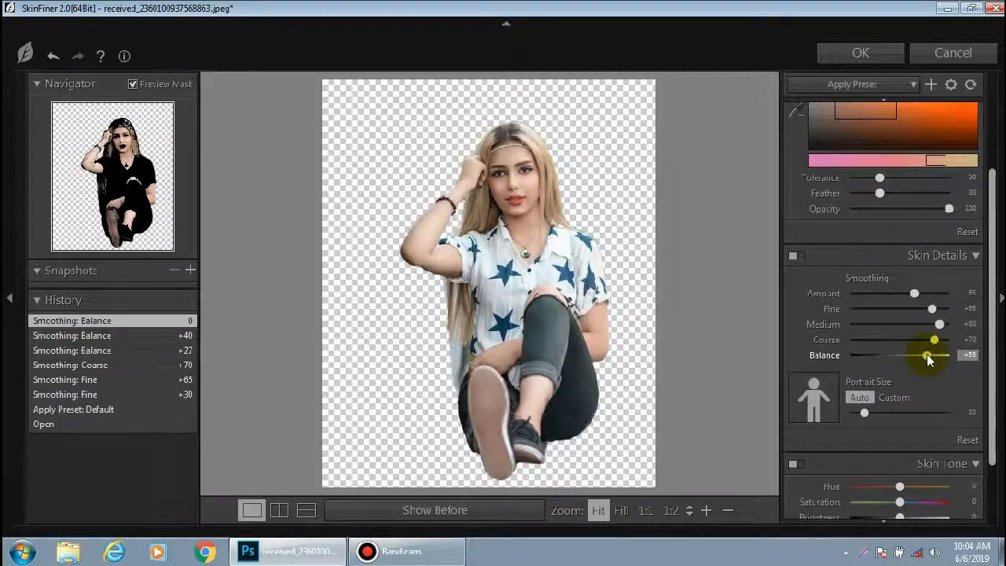
left_click_drag(927, 356, 928, 355)
scroll(990, 283, "down", 3)
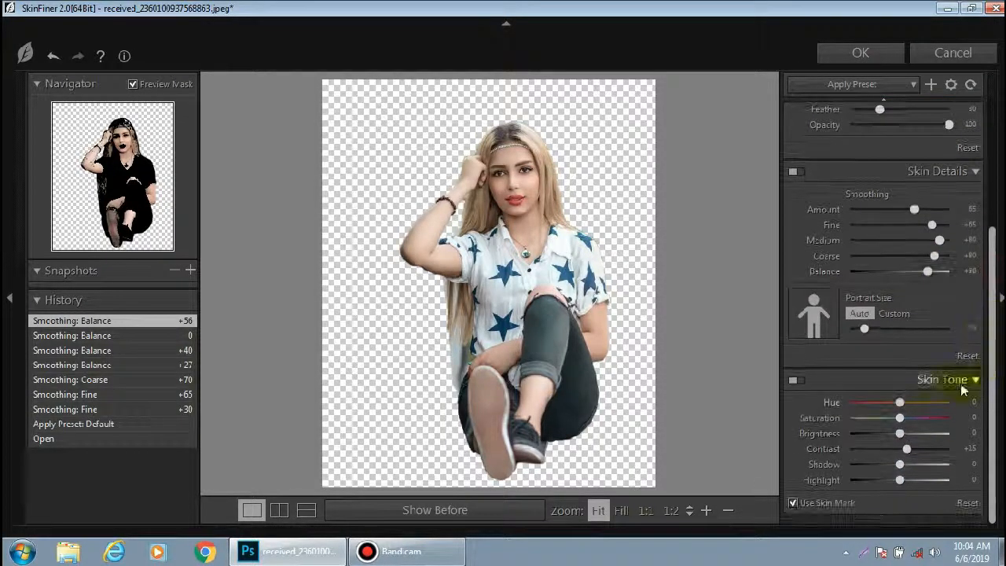
Set SkinFiner skin tone Hue -12, Saturation +24, Brightness +40, Contrast +53, Shadow +41, Highlight +30, and apply the filter
left_click_drag(906, 439, 929, 447)
left_click_drag(900, 402, 894, 404)
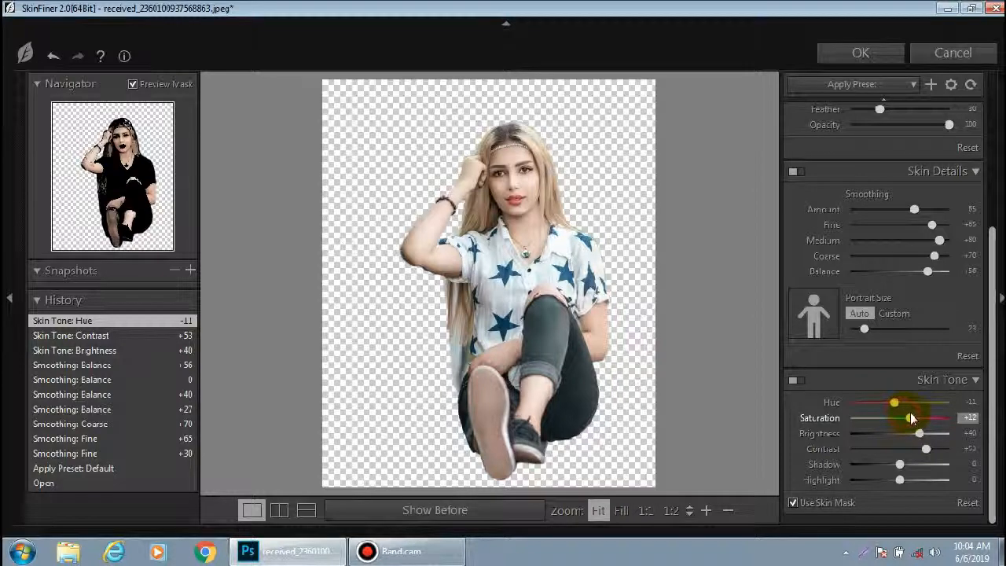
left_click_drag(917, 418, 915, 418)
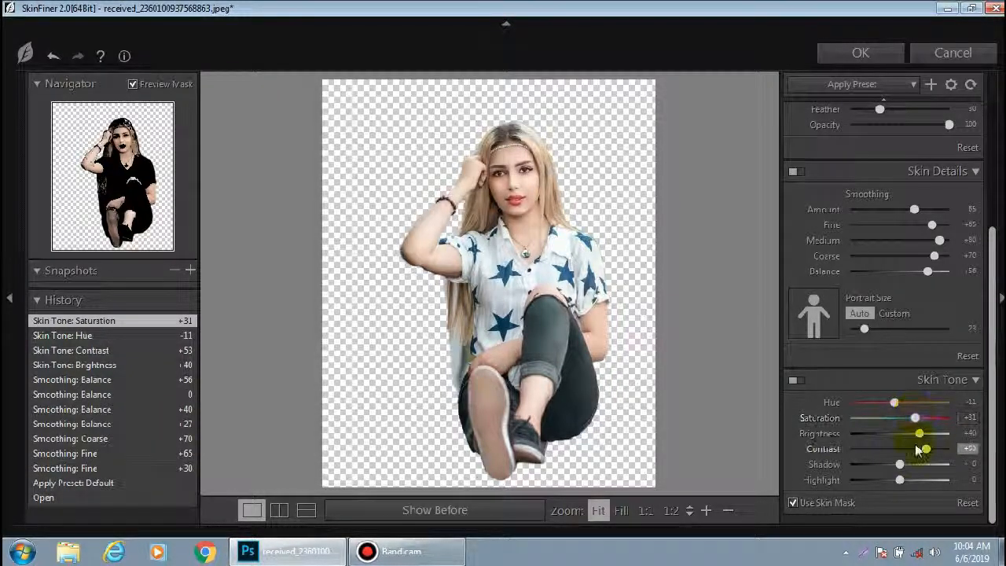
left_click_drag(903, 469, 926, 469)
left_click_drag(899, 479, 914, 479)
left_click_drag(897, 408, 909, 417)
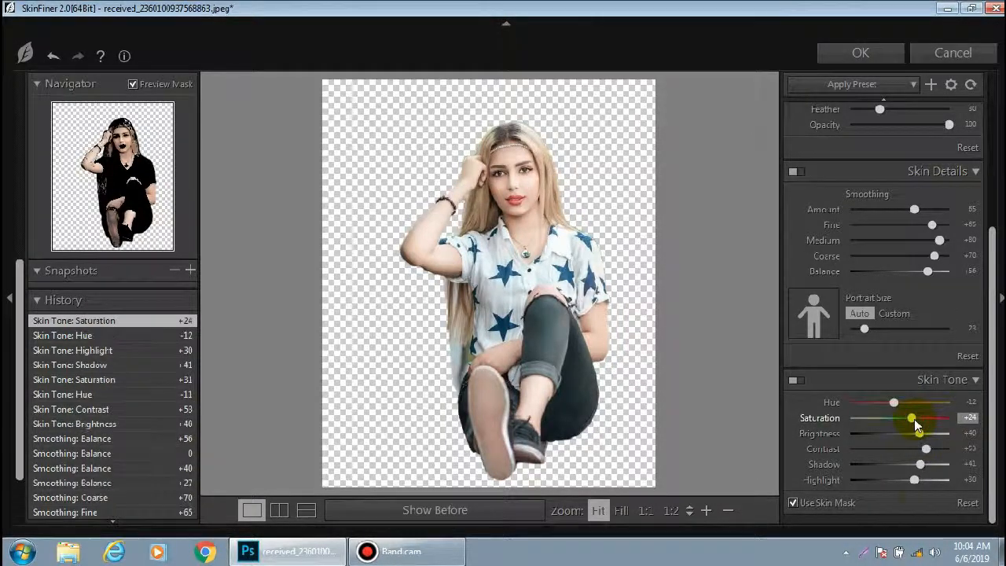
left_click(503, 523)
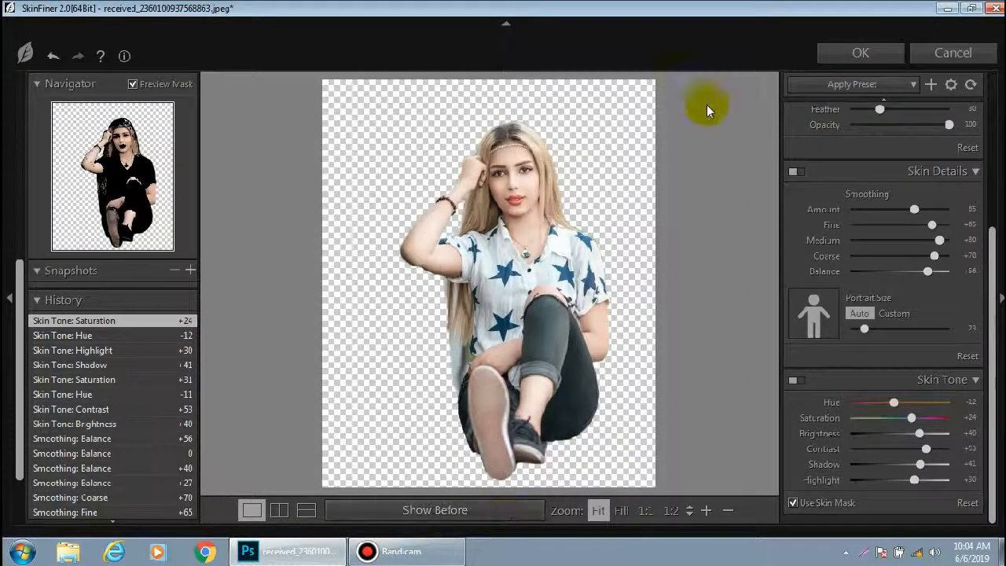
left_click(834, 52)
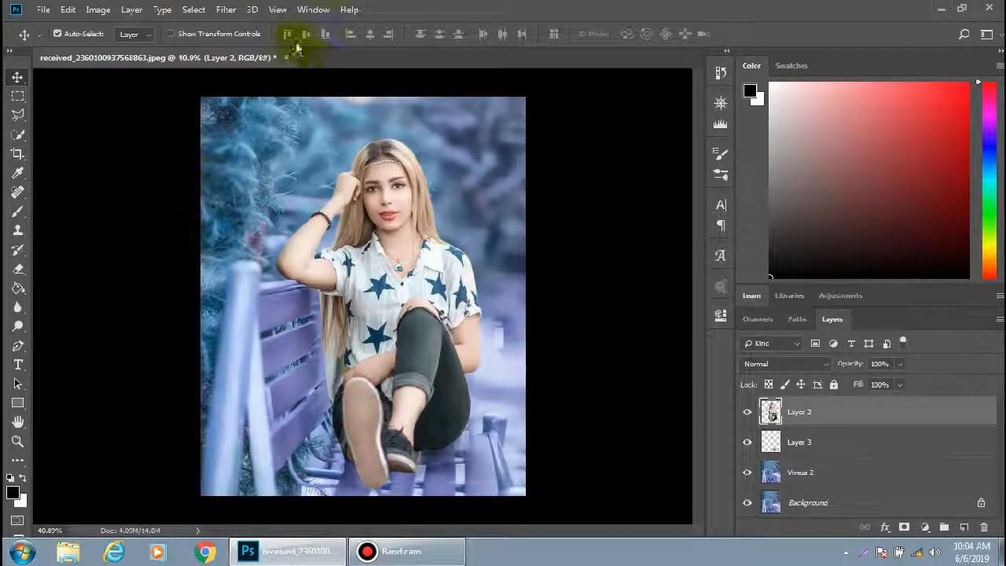
Open the Camera Raw Filter on Layer 2 and set Tint to +5
left_click(230, 12)
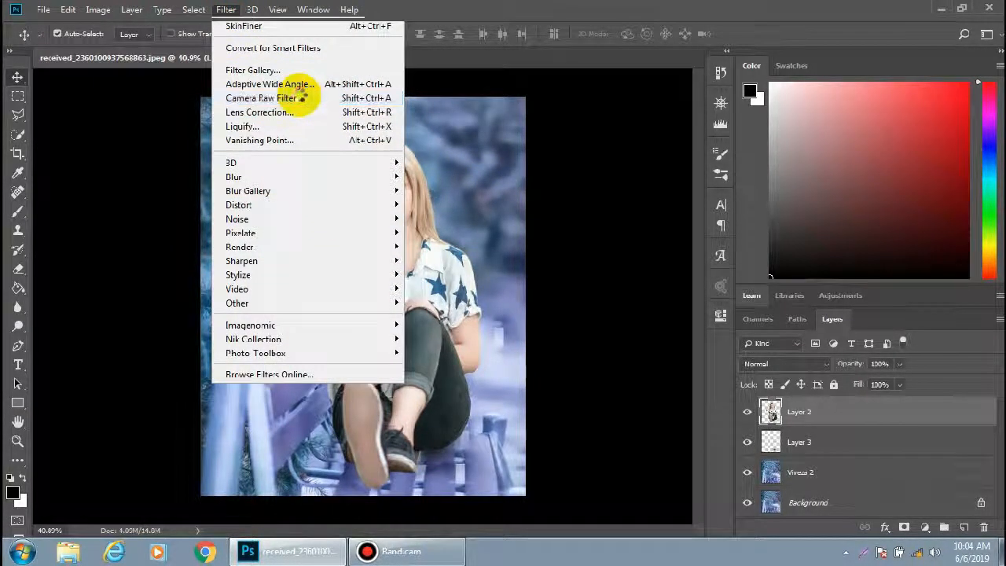
left_click(295, 97)
left_click_drag(869, 234, 876, 257)
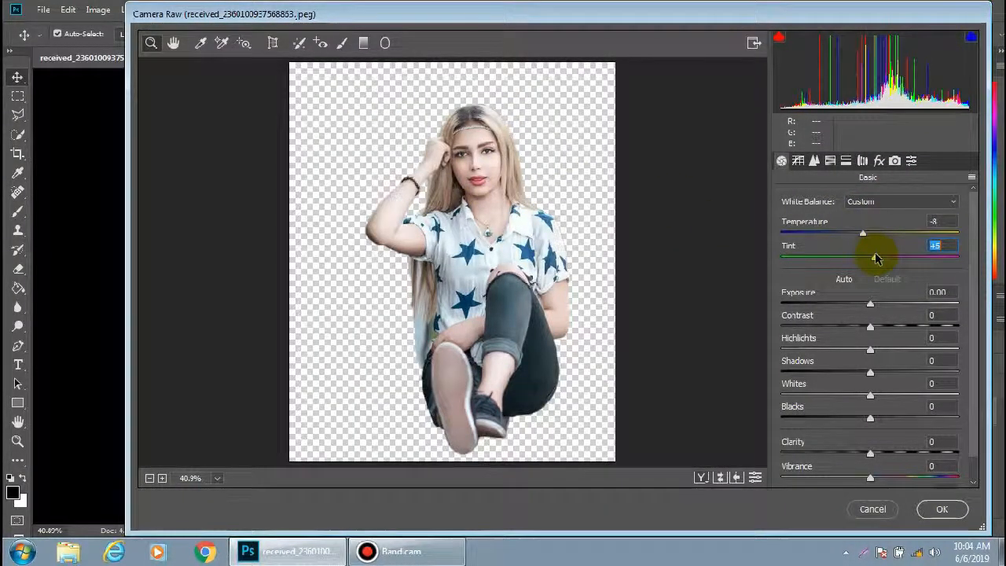
Set HSL luminance for Reds to -14 and Oranges to +22
left_click(862, 162)
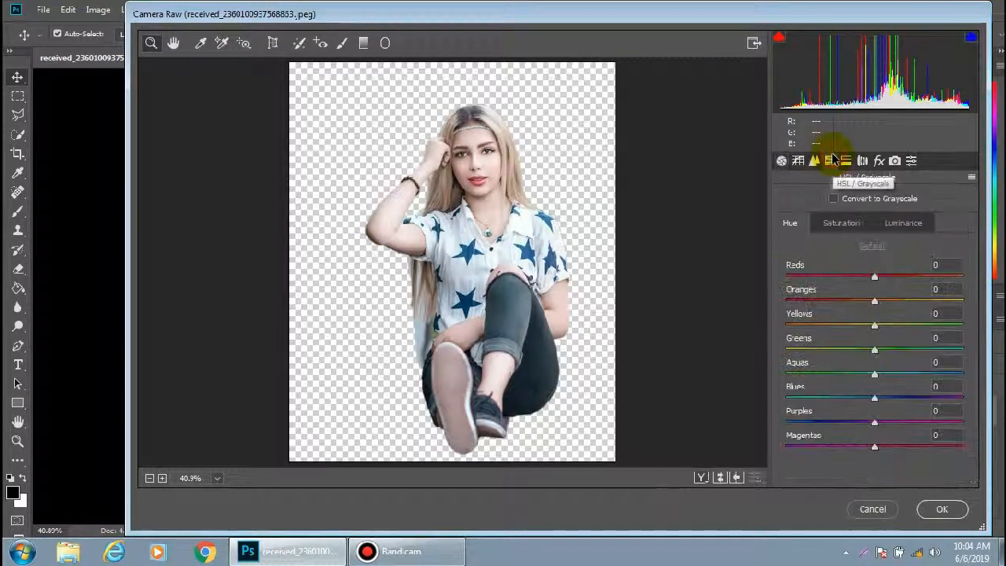
left_click(903, 224)
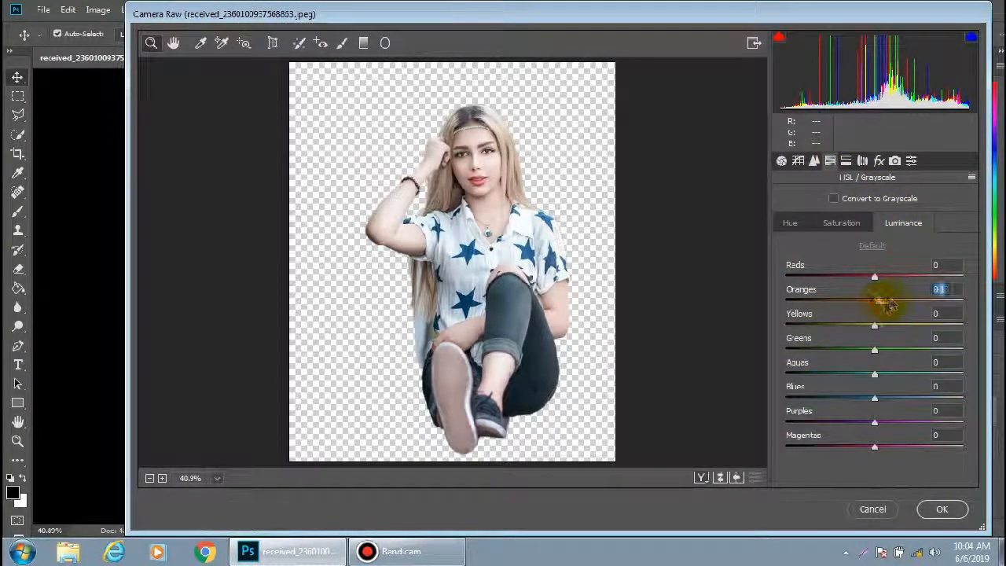
left_click_drag(887, 304, 862, 279)
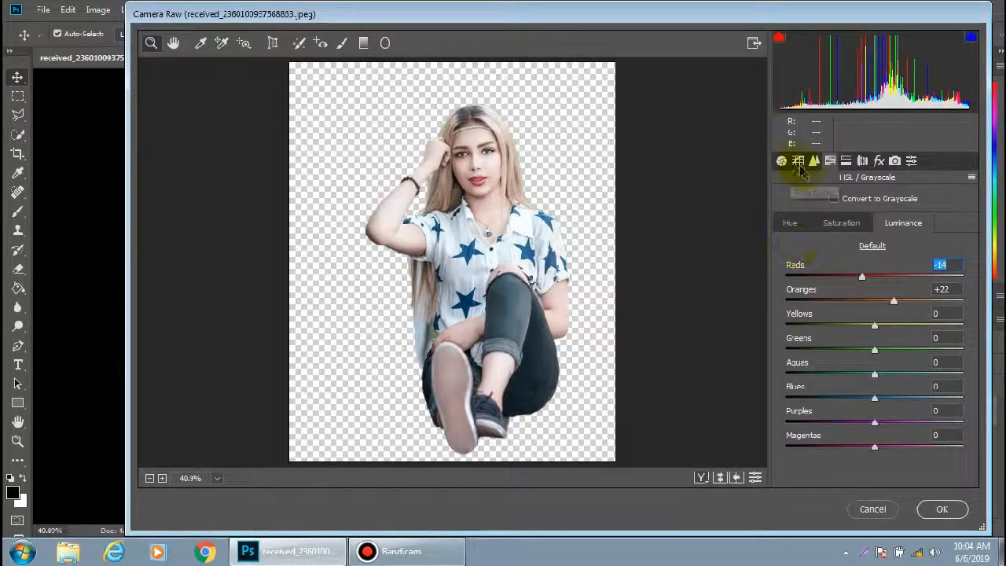
Set Exposure +0.40, Contrast +53, Highlights +5, Shadows -26 and Clarity +21, then apply Camera Raw
left_click(781, 160)
left_click_drag(867, 302, 918, 329)
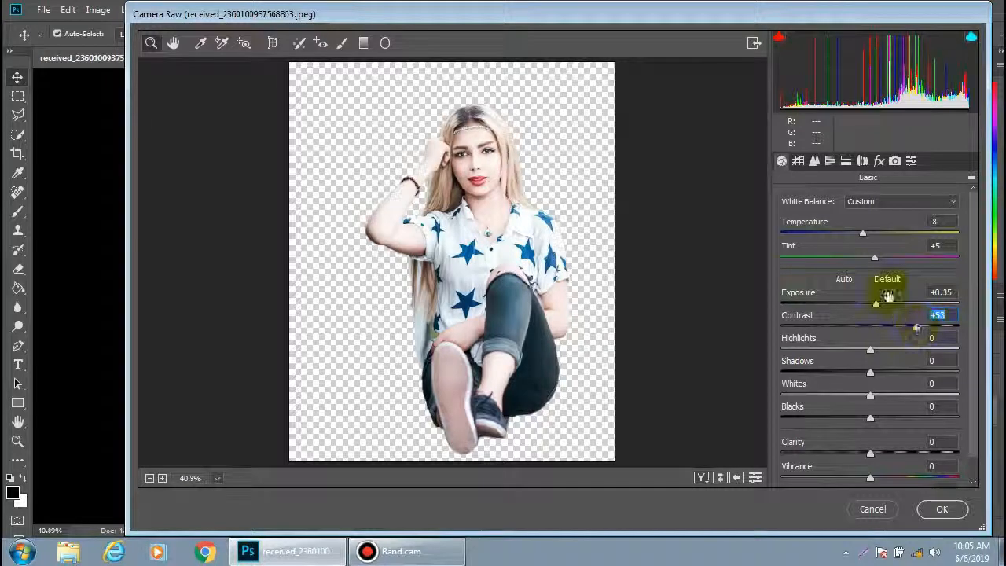
mouse_move(872, 303)
left_mouse_down()
mouse_move(864, 307)
mouse_move(877, 305)
left_mouse_up()
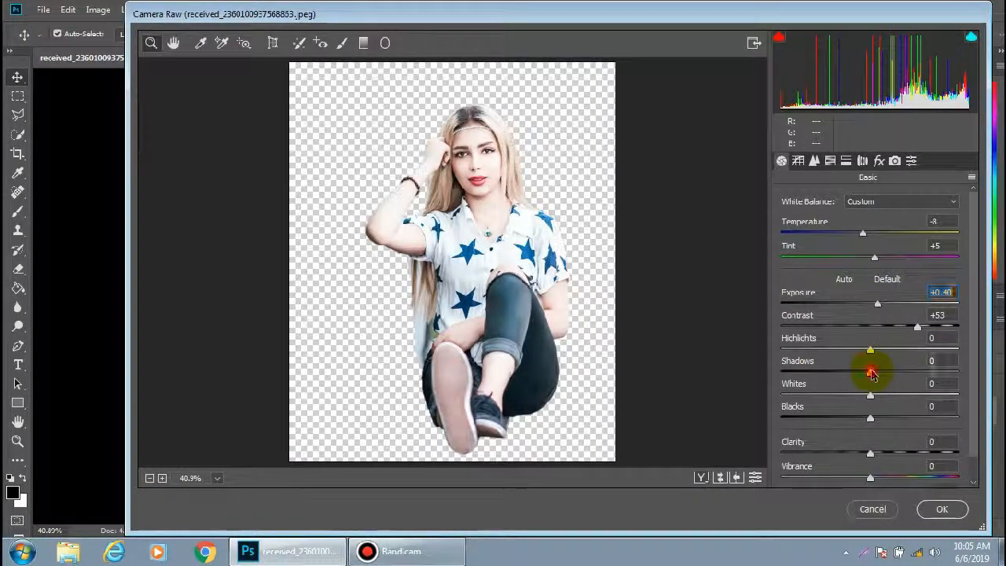
left_click_drag(871, 374, 872, 348)
left_click_drag(869, 453, 886, 453)
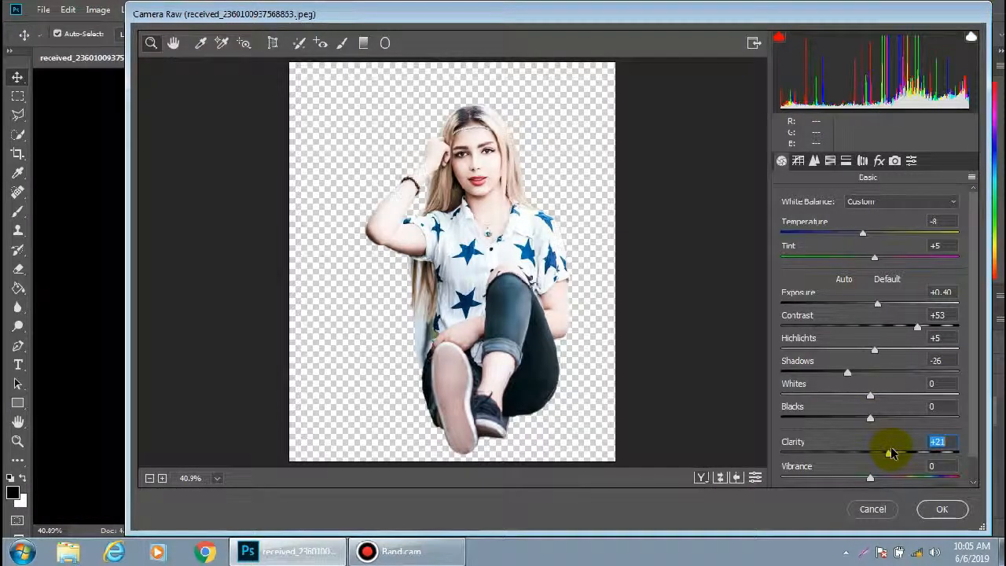
left_click(941, 509)
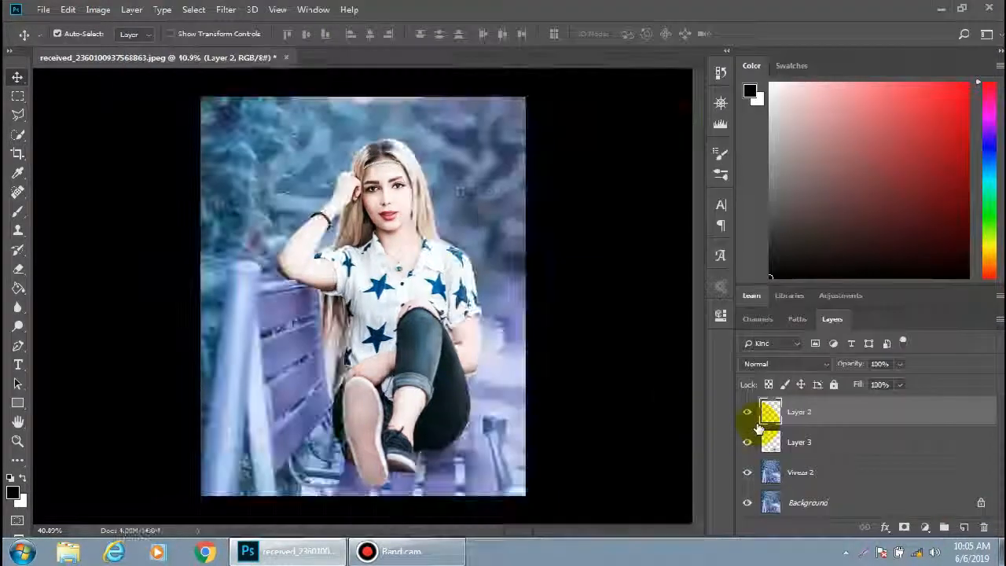
Apply Brightness/Contrast to Layer 2 with brightness set to -10
left_click(91, 10)
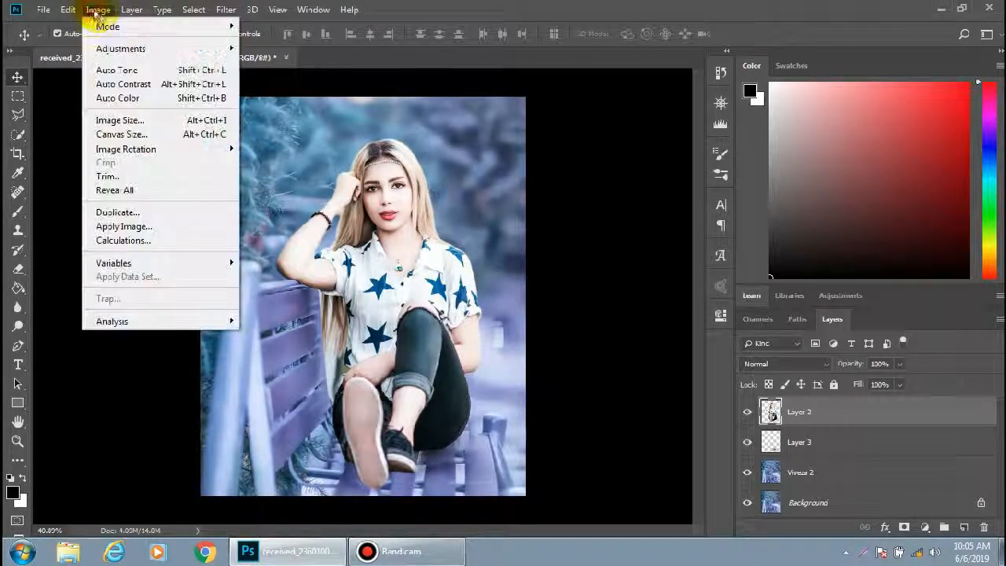
left_click(244, 51)
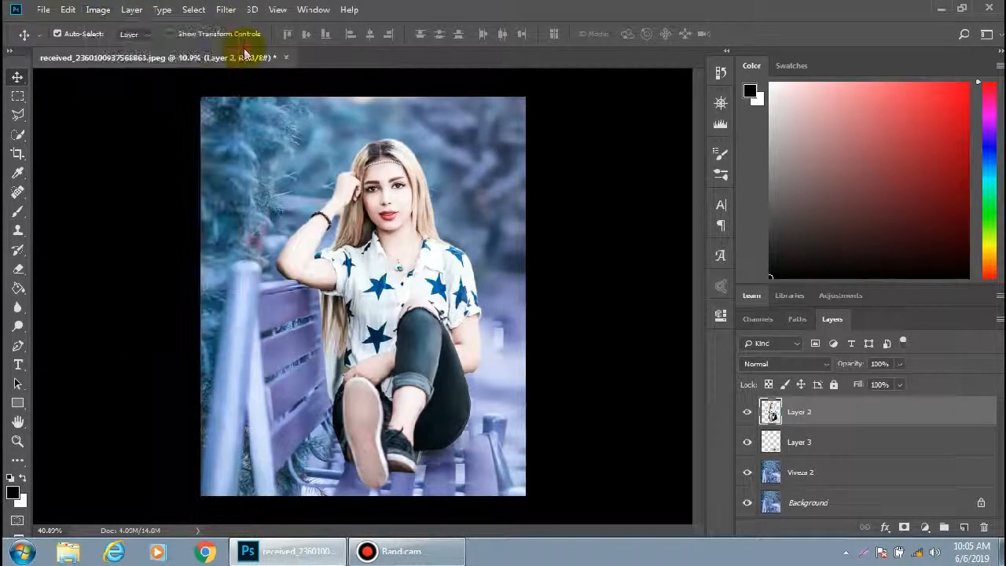
left_click(107, 15)
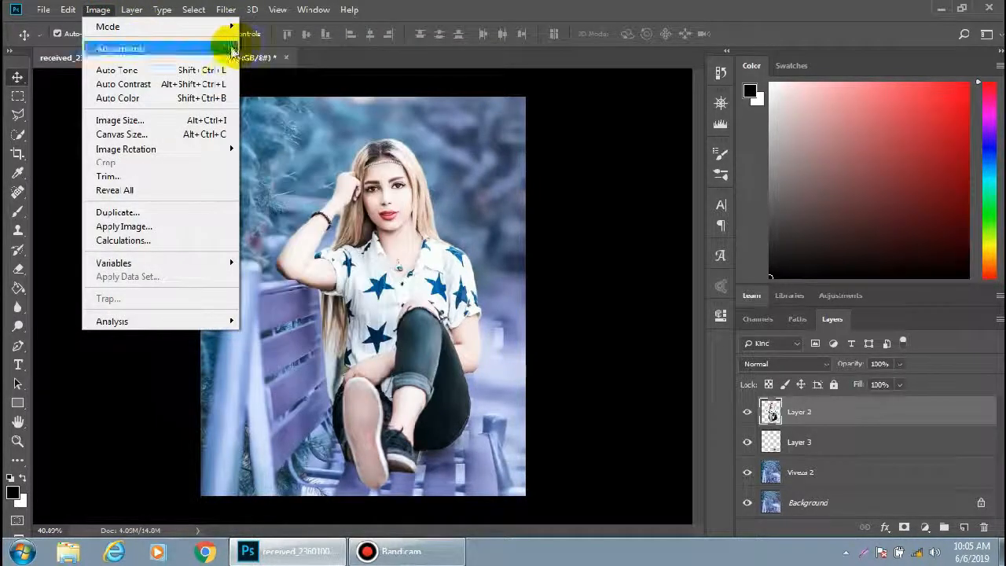
left_click(259, 48)
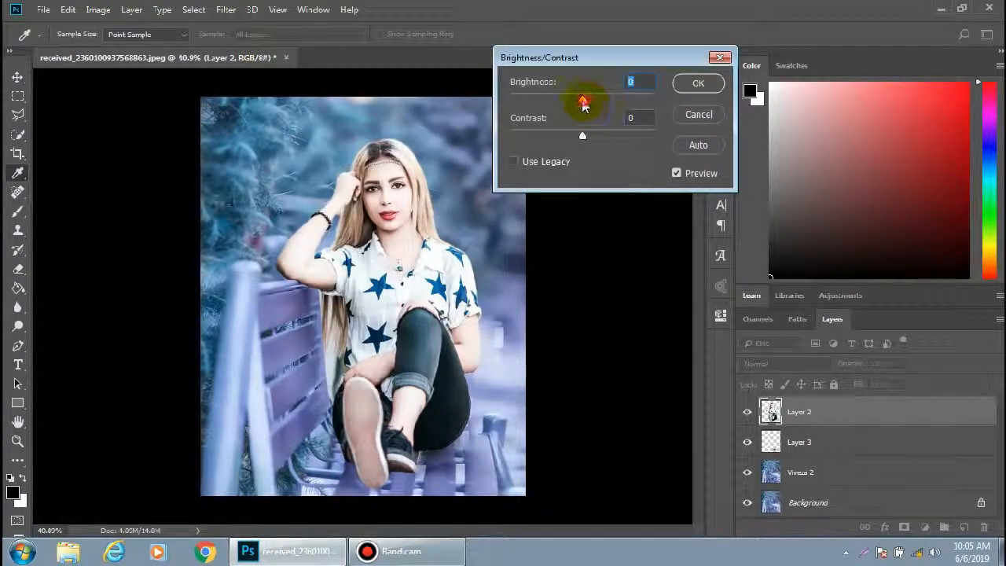
left_click_drag(582, 101, 563, 103)
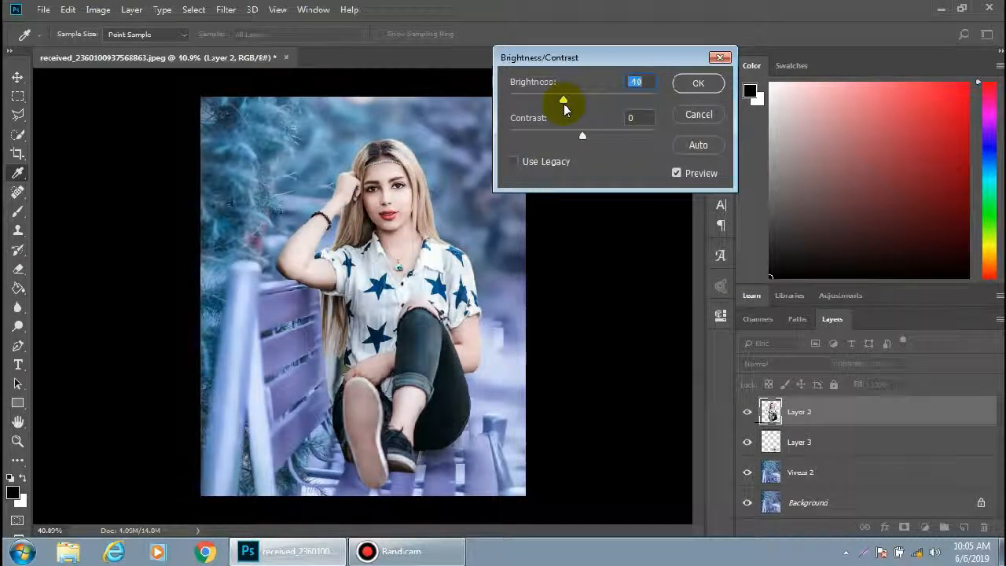
left_click(688, 82)
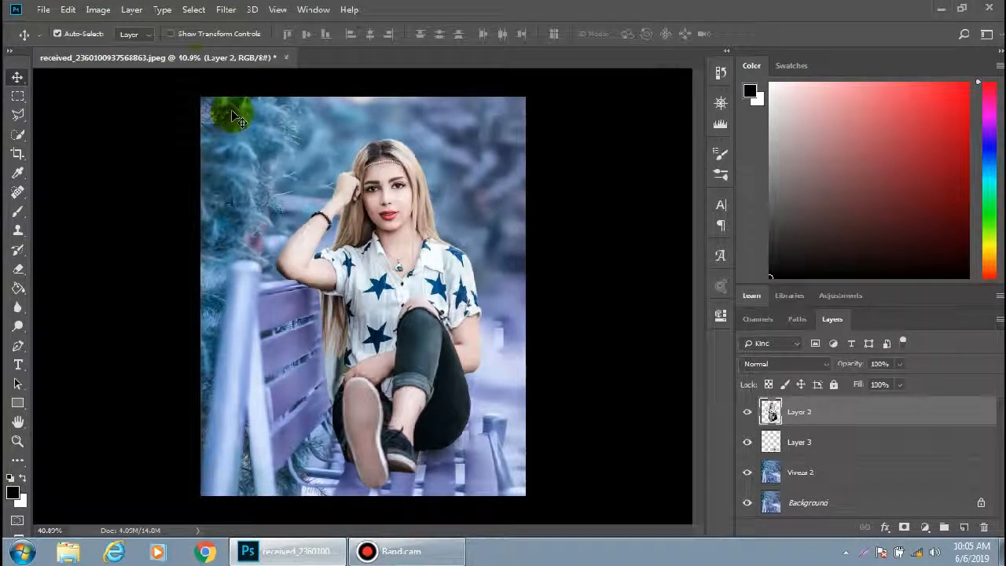
Apply the GREYCstoration filter to Layer 2 with Strength set to 500
left_click(224, 10)
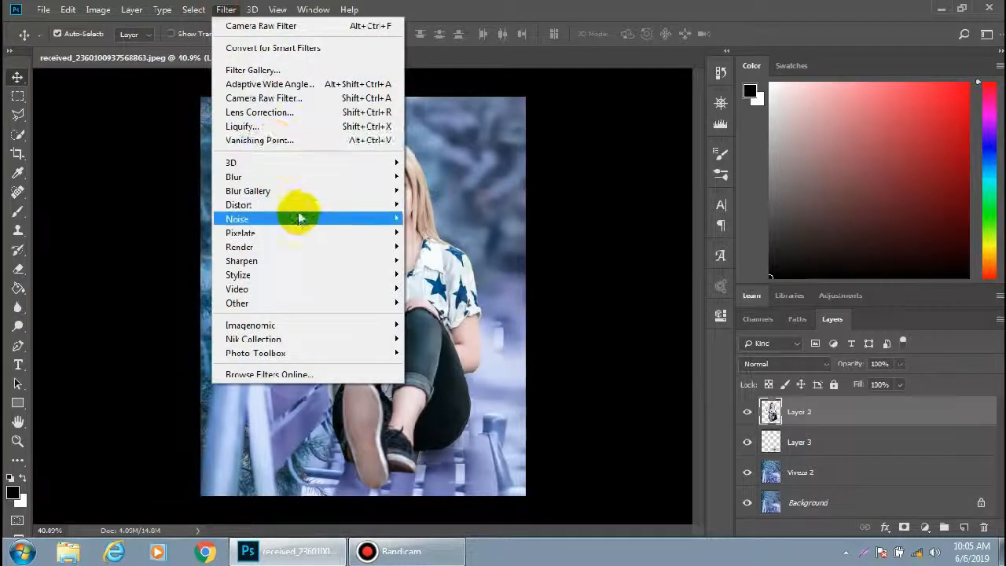
mouse_move(366, 216)
left_click(452, 258)
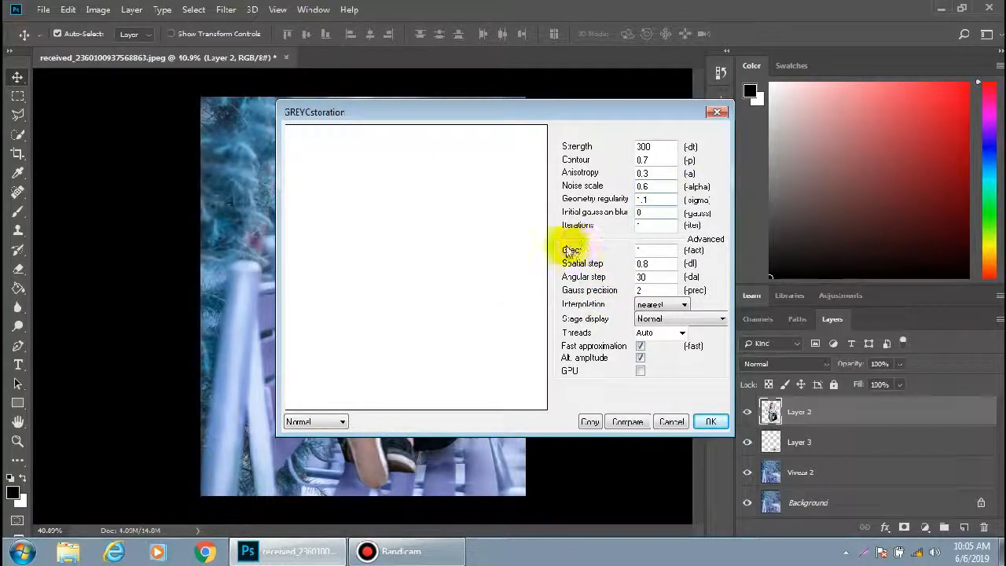
left_click_drag(456, 298, 338, 247)
left_click_drag(431, 281, 237, 226)
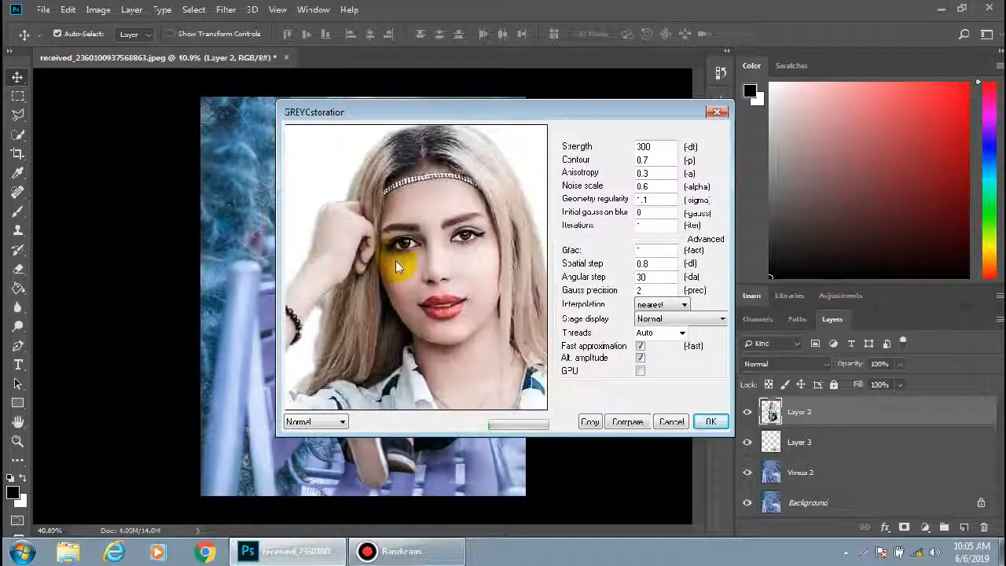
left_click_drag(451, 263, 430, 271)
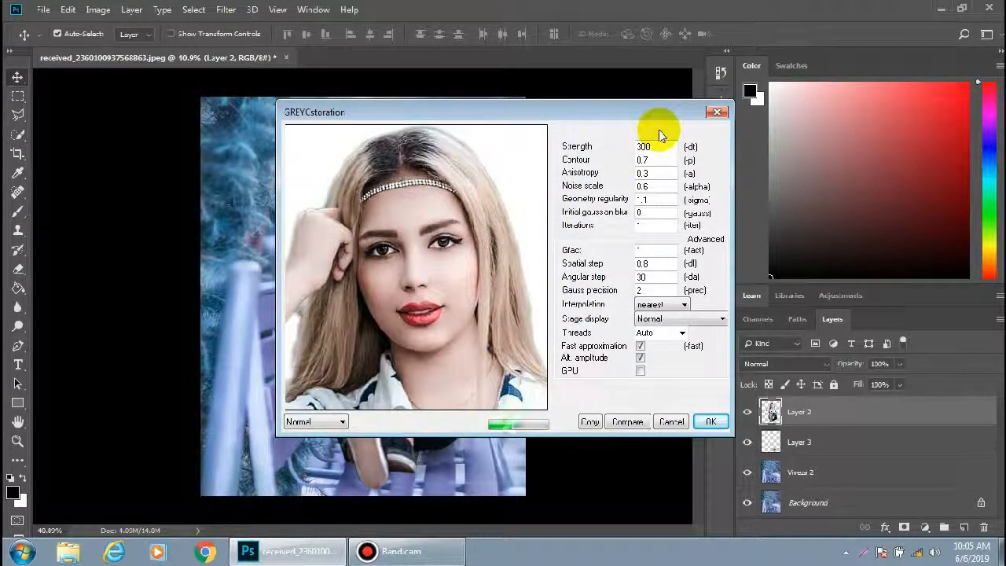
double_click(644, 147)
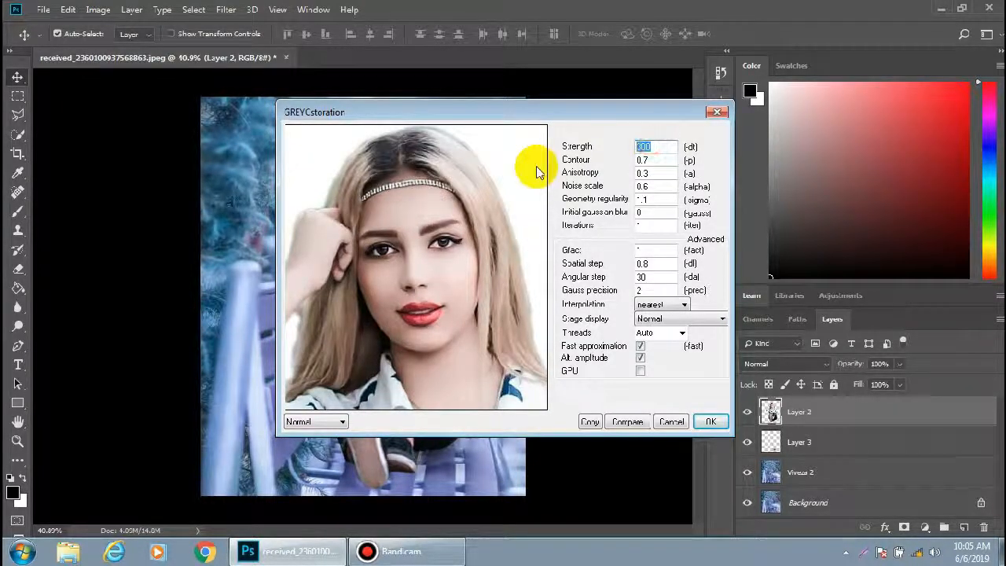
type("500")
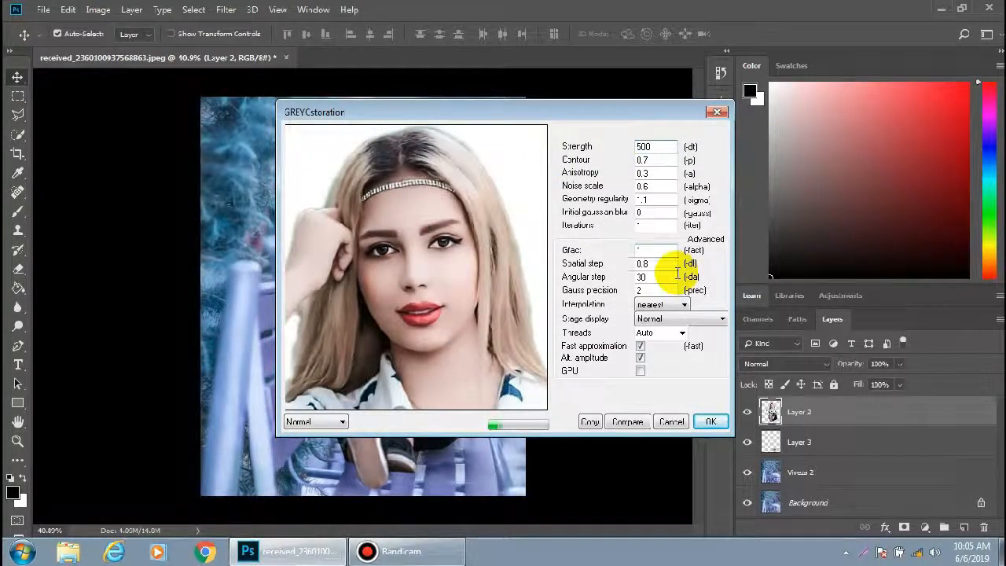
left_click(709, 420)
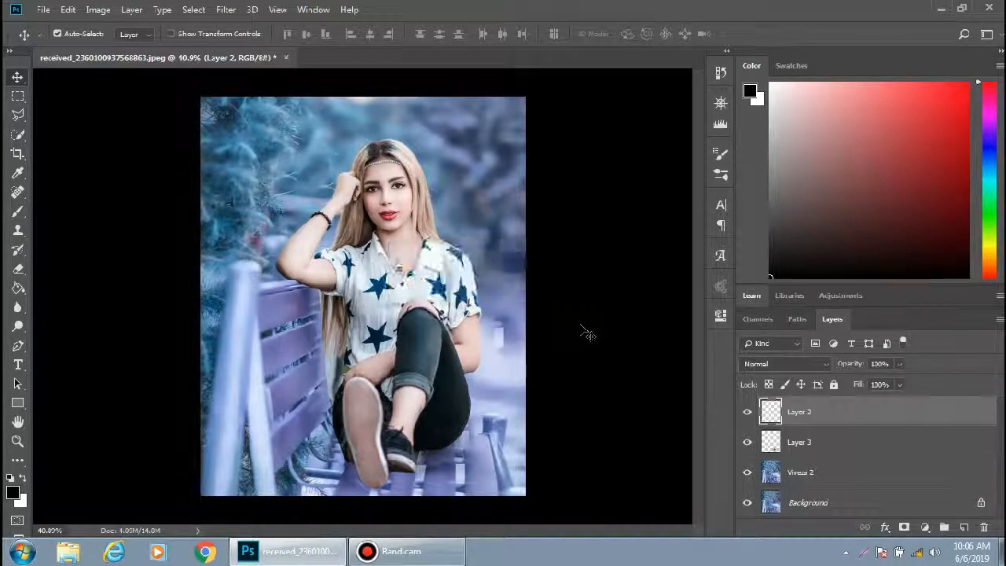
Apply the Nik Collection Viveza 2 filter to Layer 2
left_click(226, 10)
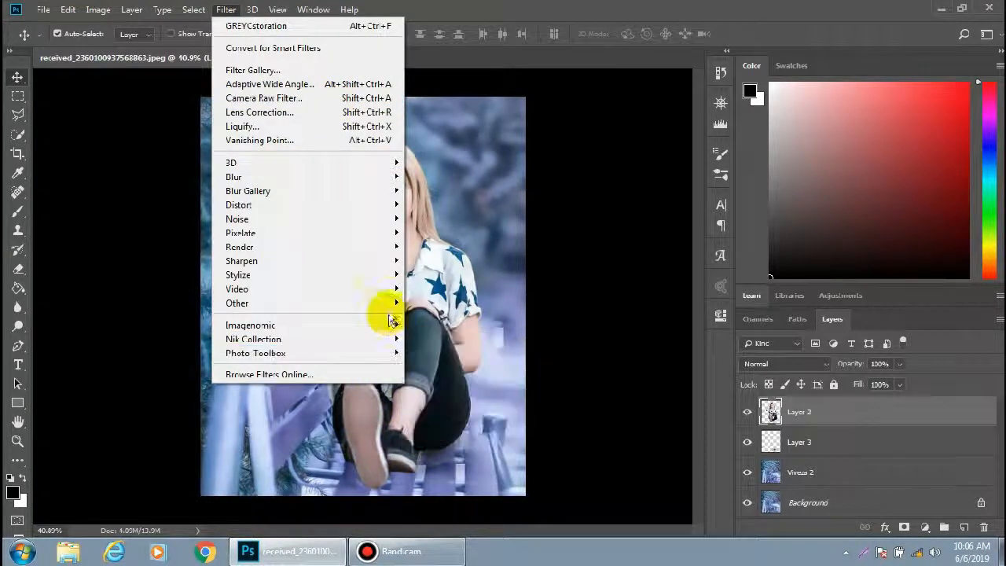
mouse_move(394, 338)
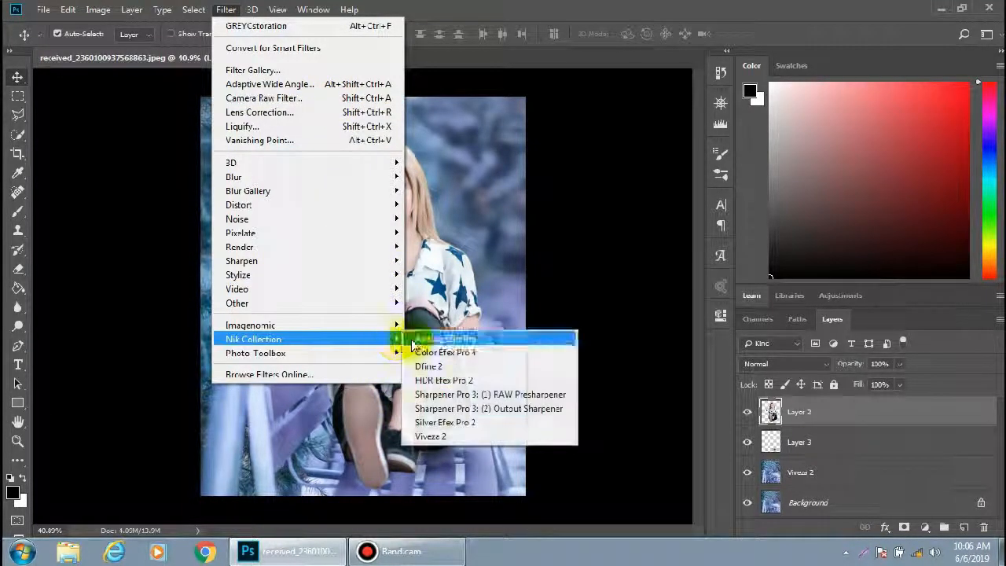
left_click(434, 437)
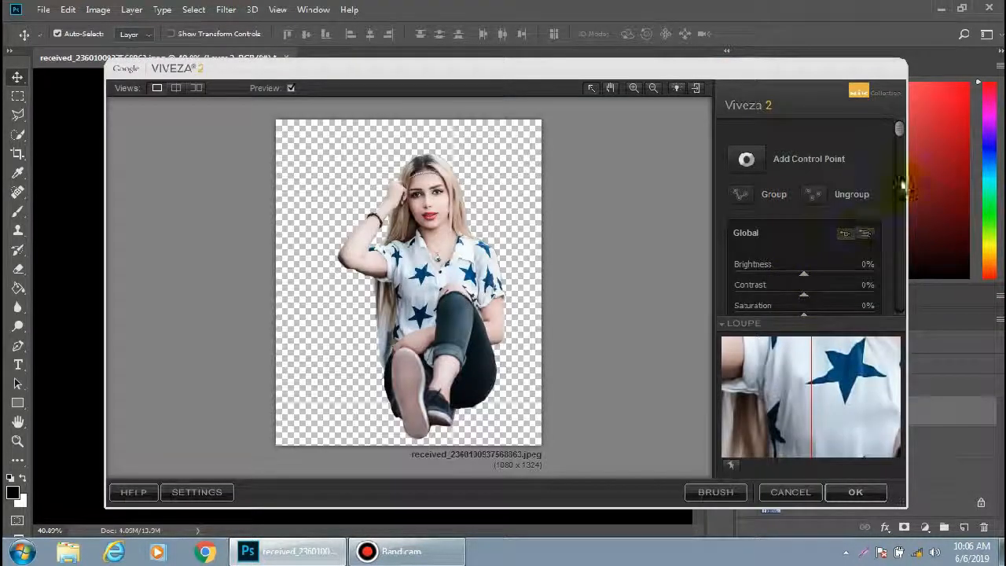
left_click_drag(900, 129, 898, 180)
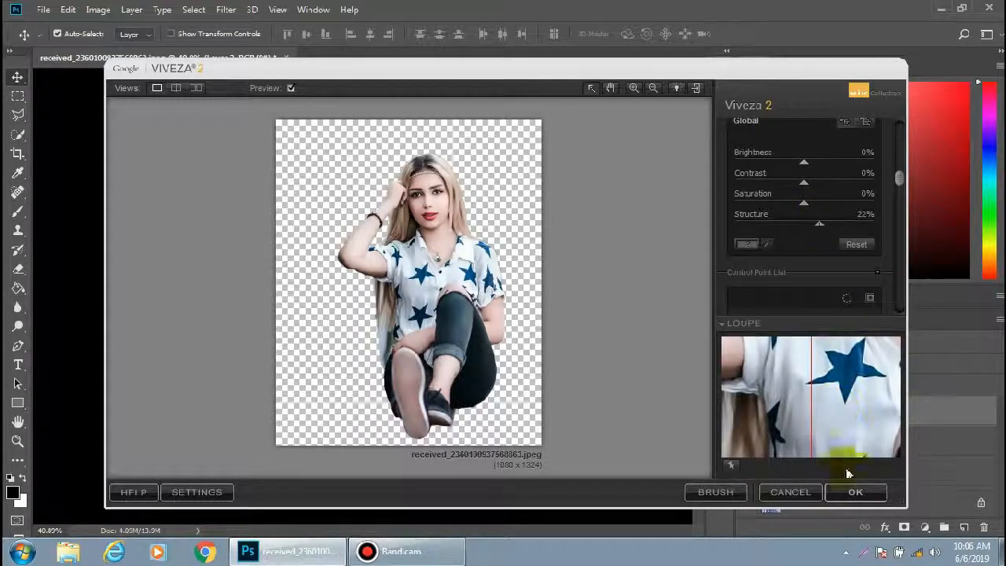
left_click(852, 491)
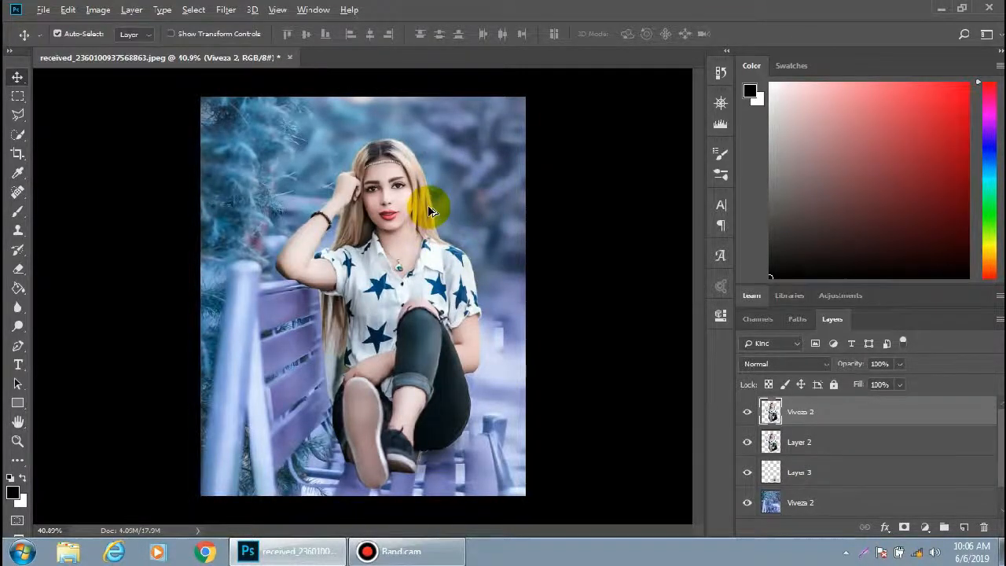
Duplicate the shadow Layer 3 and shift the copy slightly downward
scroll(429, 210, "up", 8)
scroll(428, 210, "down", 8)
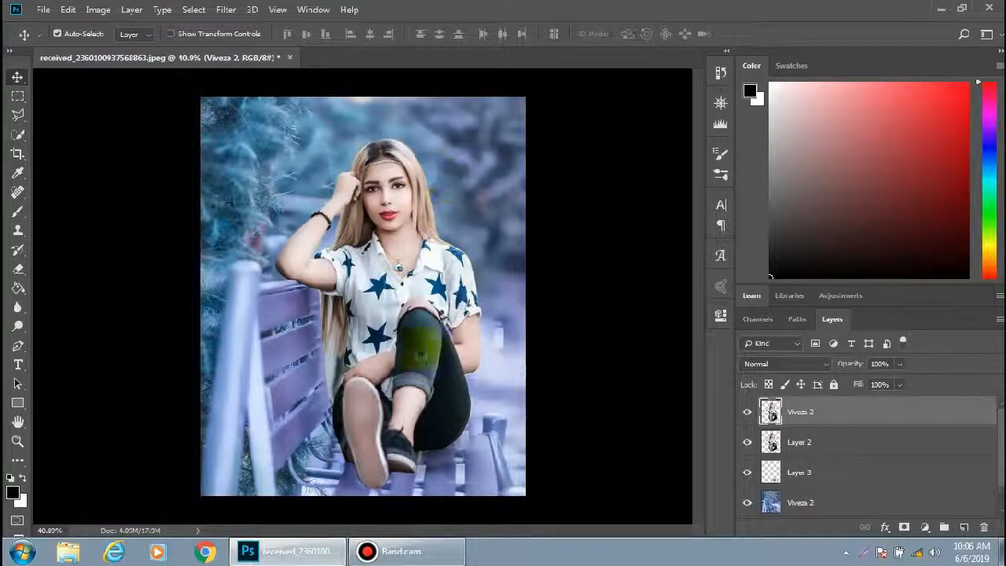
left_click(817, 472)
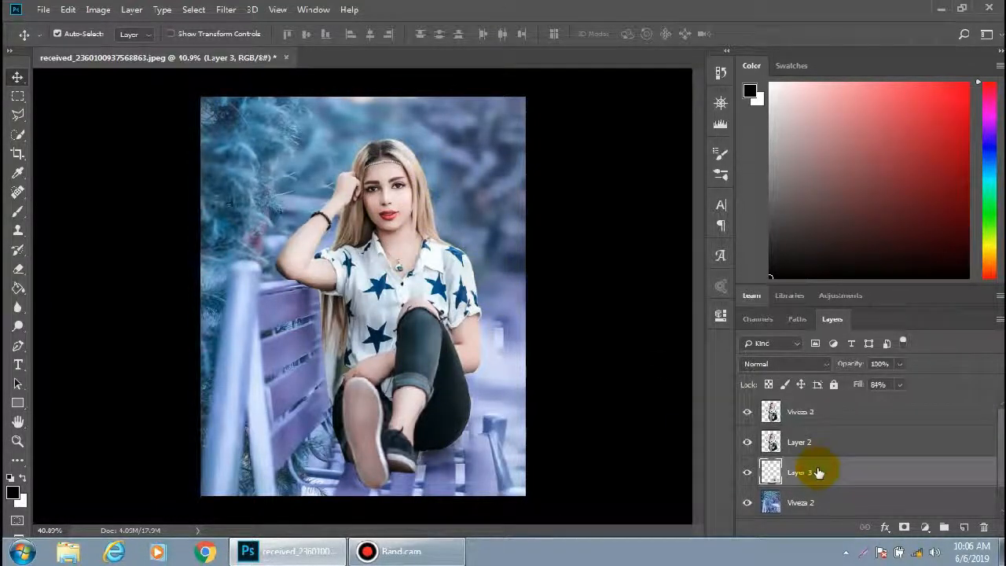
key("ctrl+j")
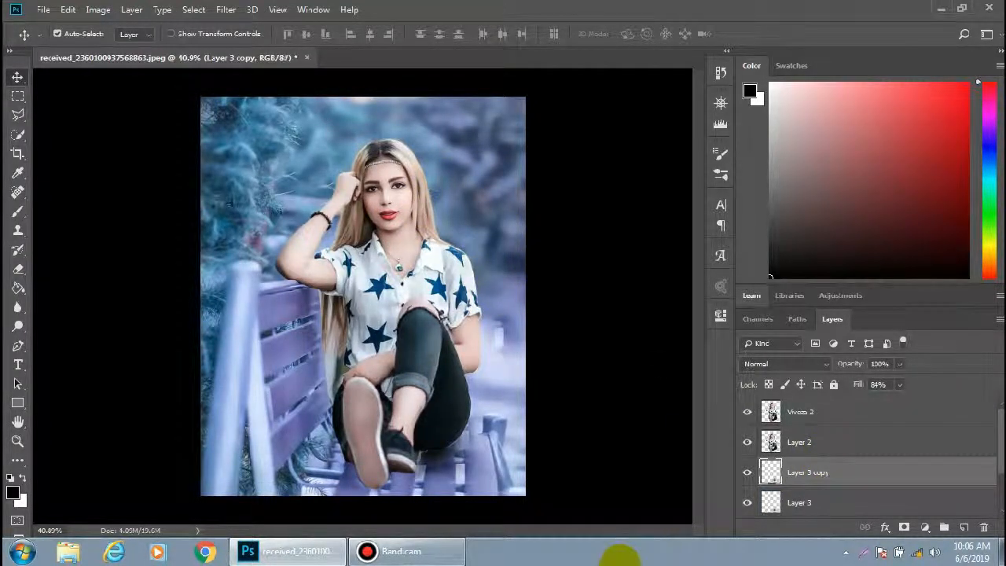
mouse_move(400, 472)
left_mouse_down()
mouse_move(416, 456)
mouse_move(422, 472)
mouse_move(402, 491)
left_mouse_up()
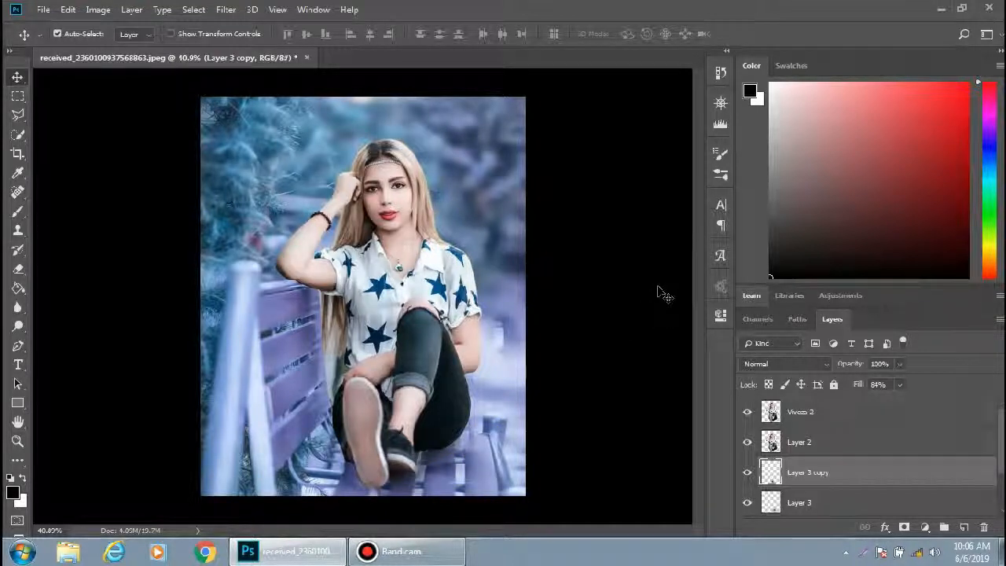
Merge Layer 2 down into Layer 3 copy, and Layer 3 down into the lower Viveza 2 layer
left_click_drag(664, 294, 858, 411)
left_click(858, 411)
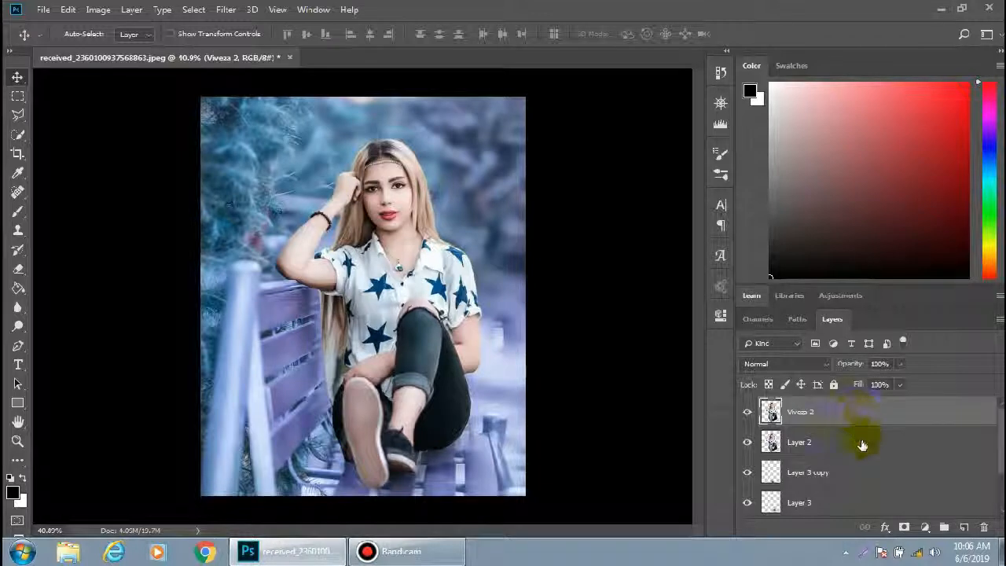
left_click(862, 444, "ctrl")
key("ctrl+e")
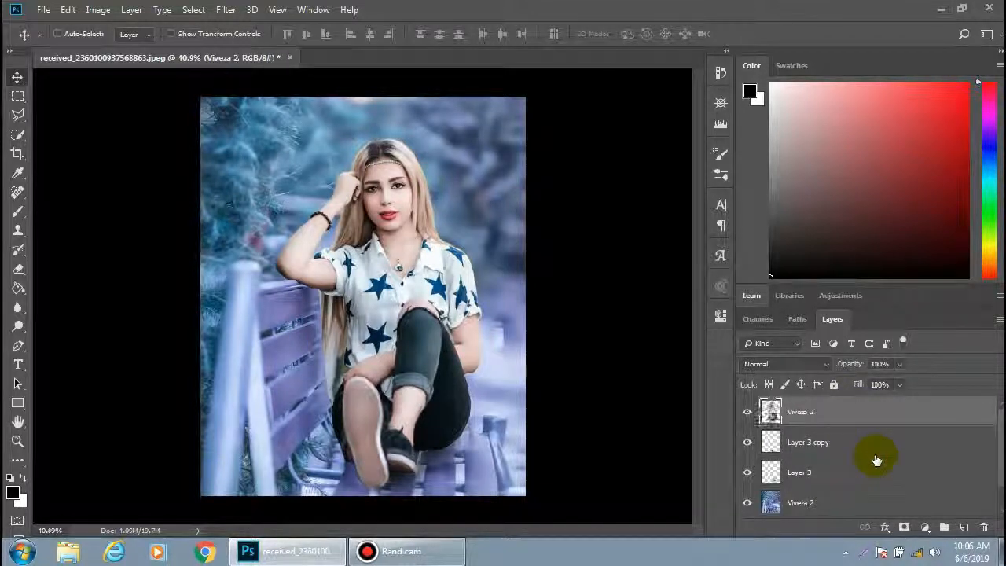
left_click(863, 454)
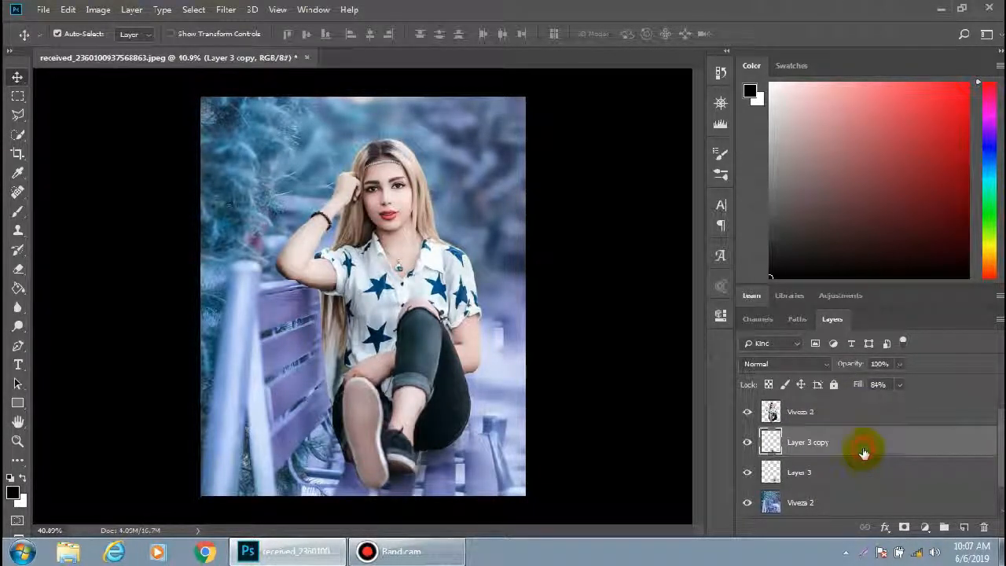
left_click(857, 472, "ctrl")
key("ctrl+e")
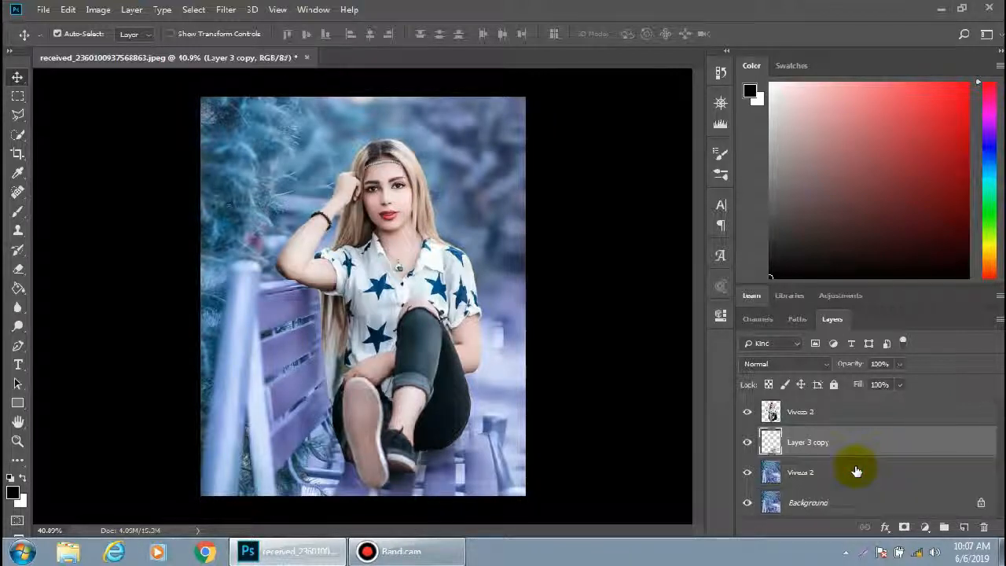
Merge the lower Viveza 2 layer down into the Background layer and reselect the top Viveza 2 layer
double_click(840, 473)
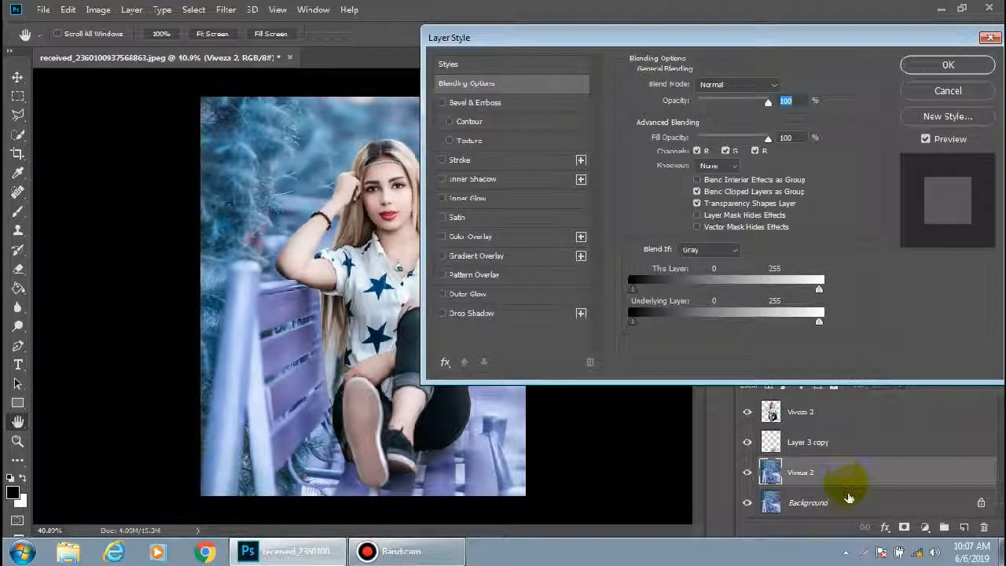
left_click(948, 92)
left_click(838, 499, "ctrl")
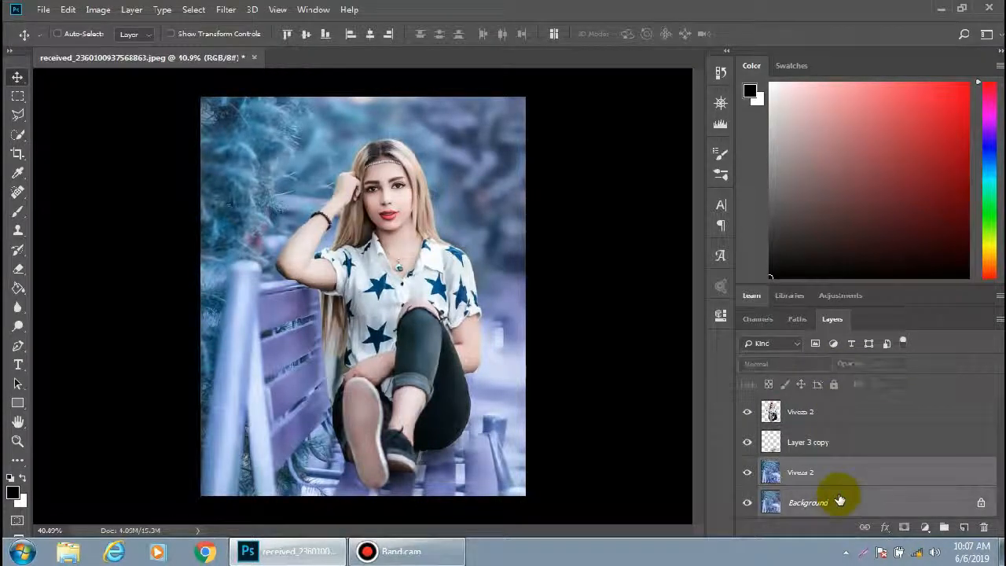
key("ctrl+e")
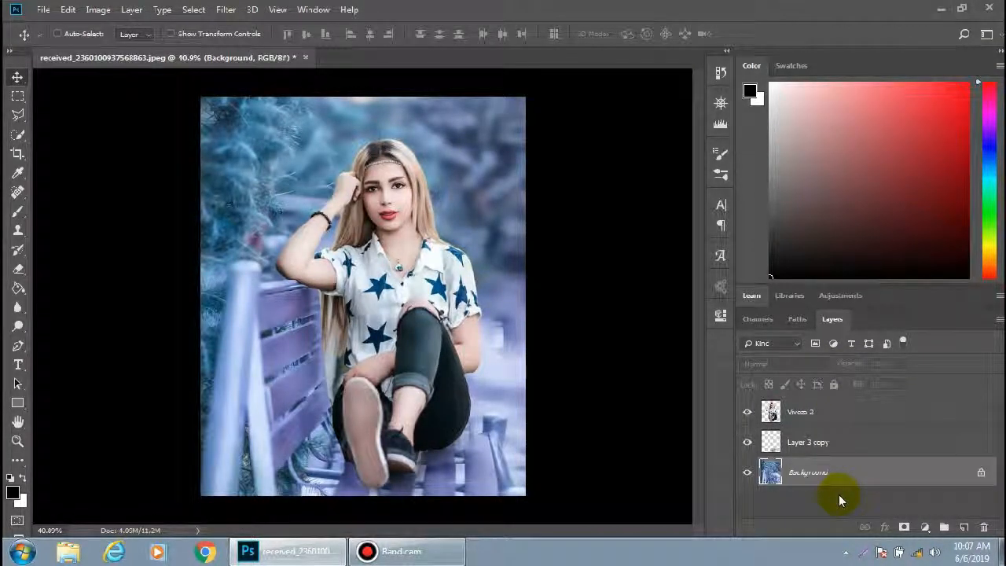
left_click(817, 445)
left_click(809, 412)
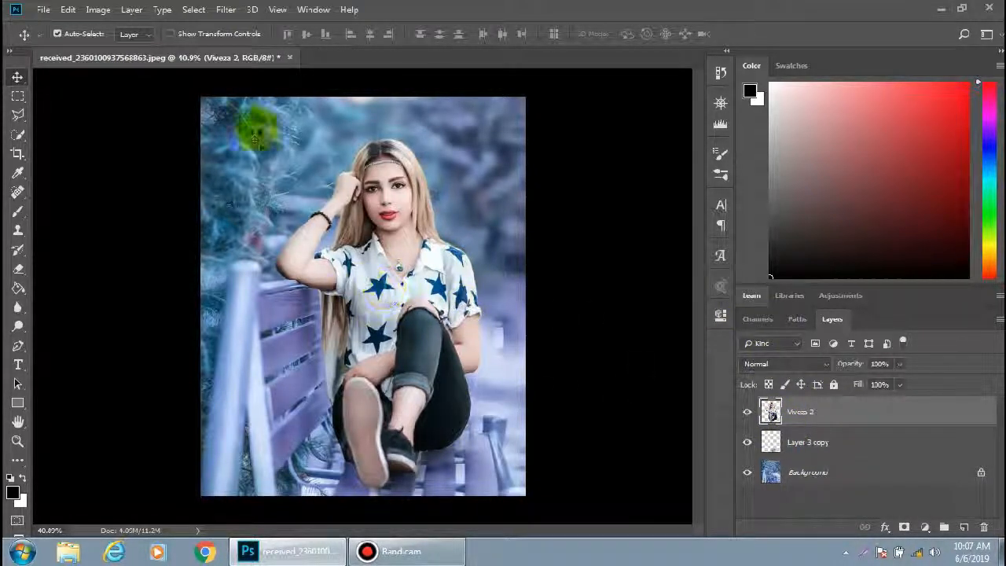
Save the image to the Desktop as a JPEG named received_2360100937568863.jpg
left_click(40, 9)
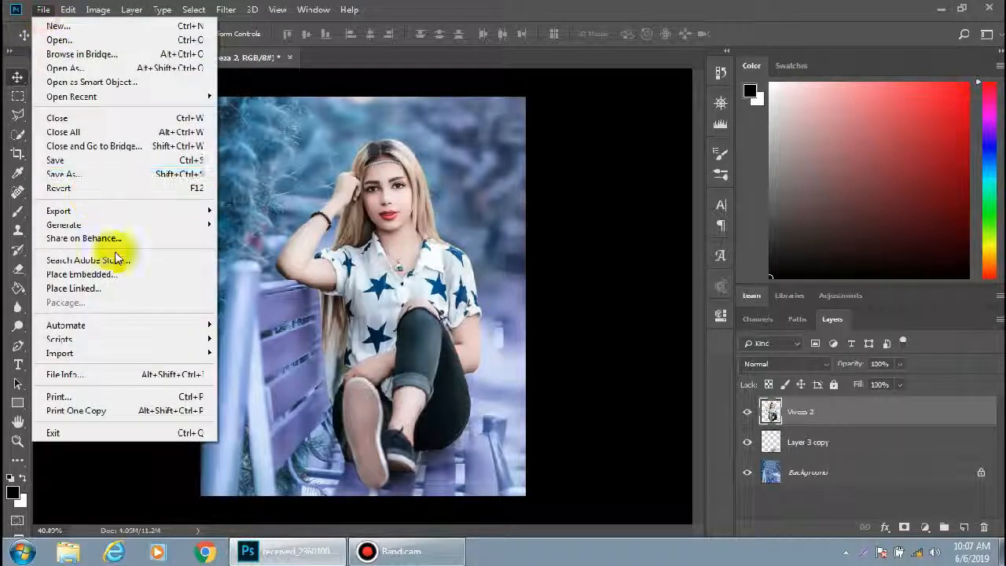
left_click(304, 174)
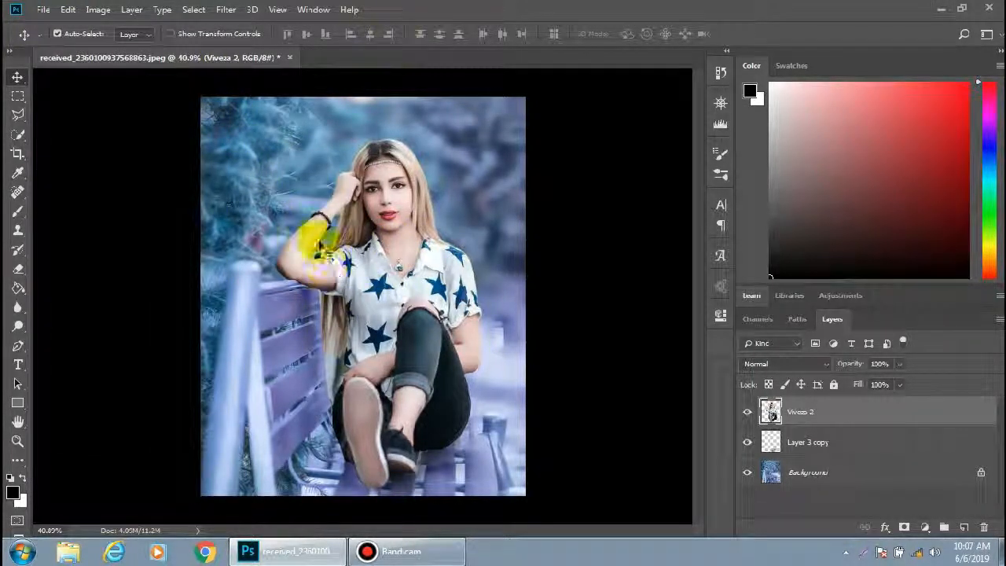
left_click(41, 9)
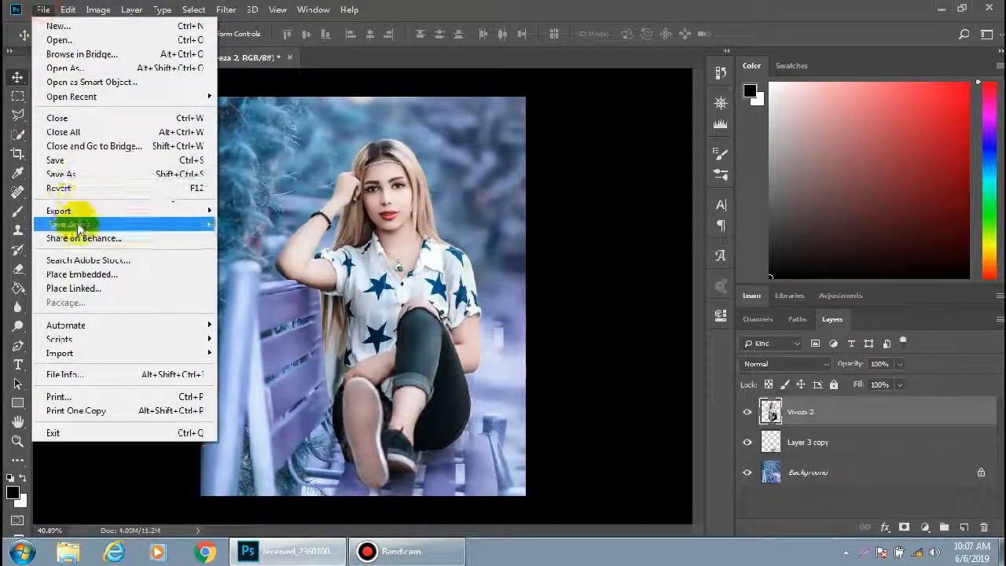
left_click(62, 173)
left_click(64, 101)
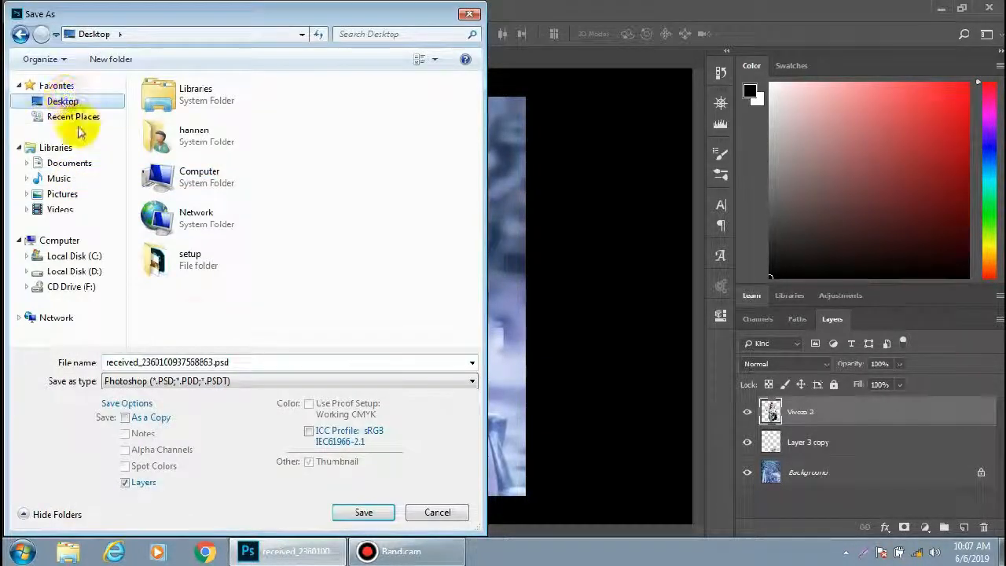
left_click(218, 381)
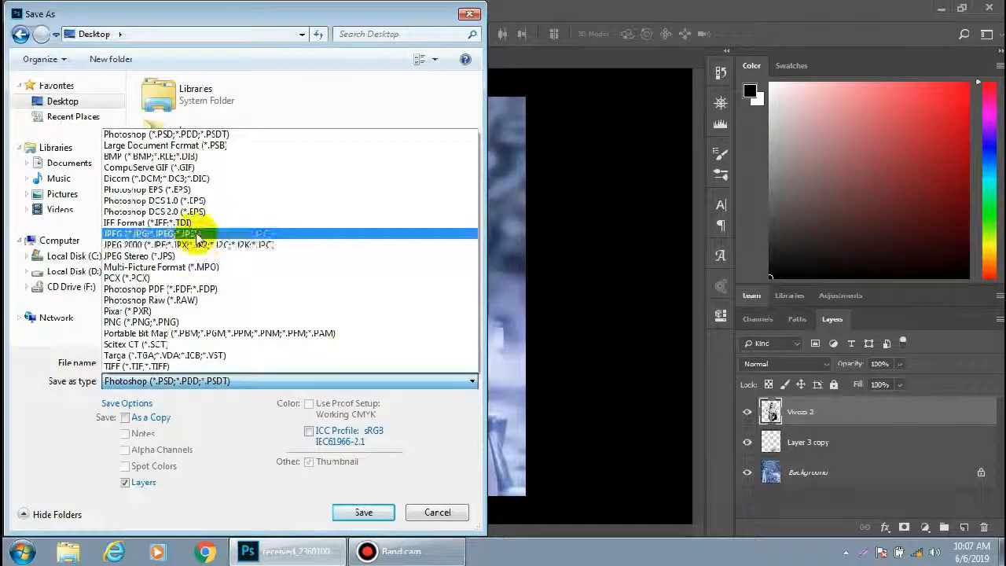
left_click(197, 234)
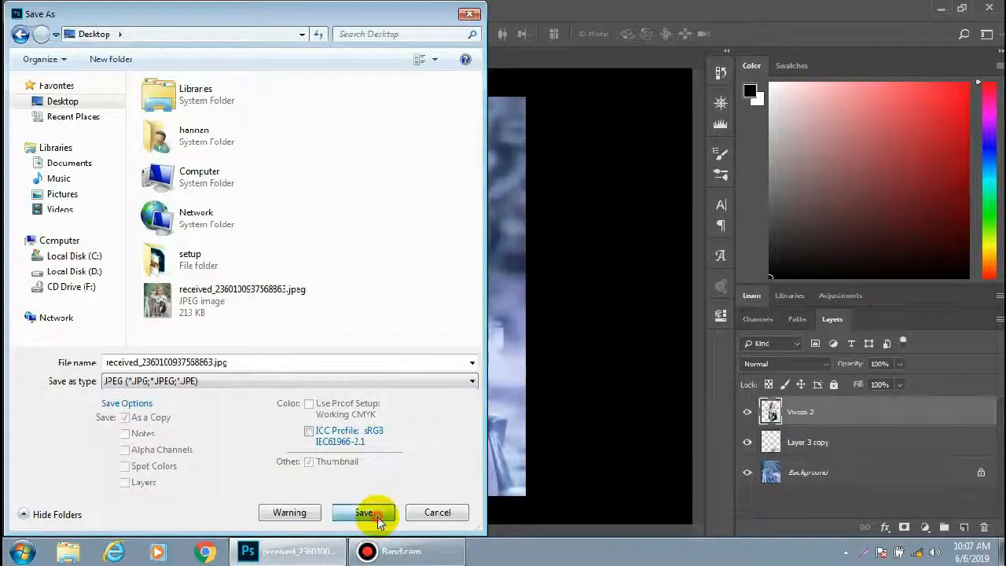
left_click(377, 518)
left_click(578, 126)
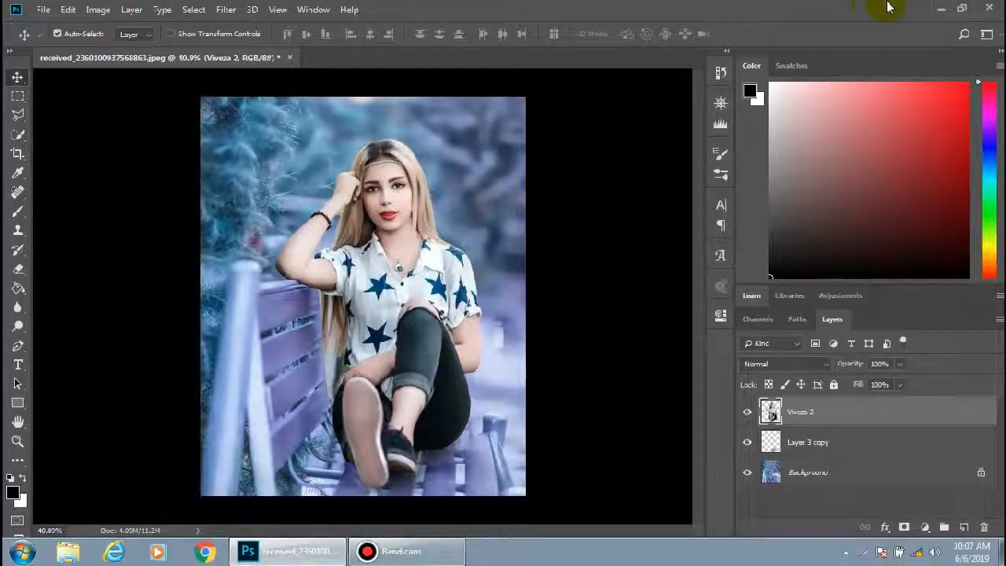
Switch to the desktop and open the saved JPEG in Windows Photo Viewer, comparing it with the original image
left_click(941, 9)
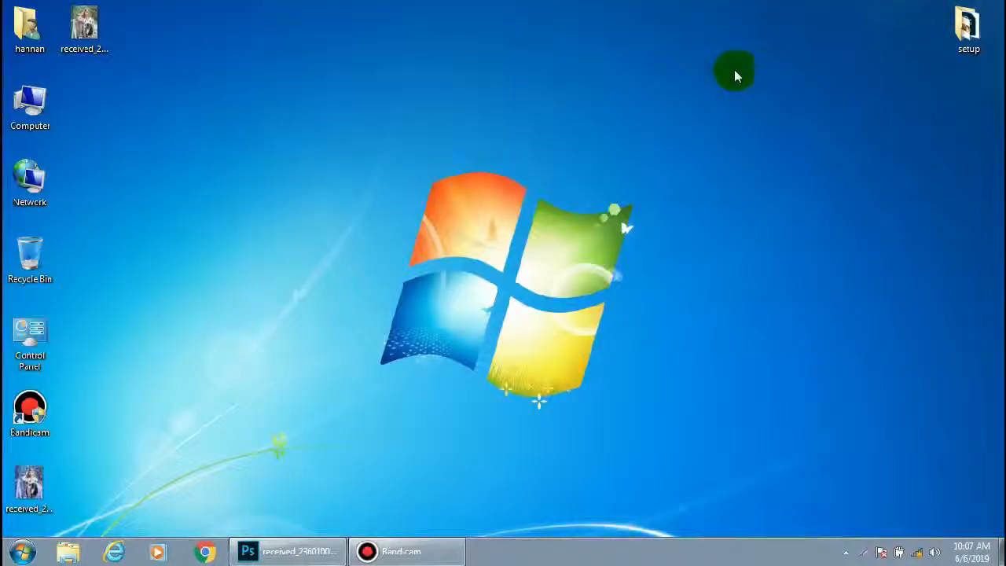
double_click(29, 481)
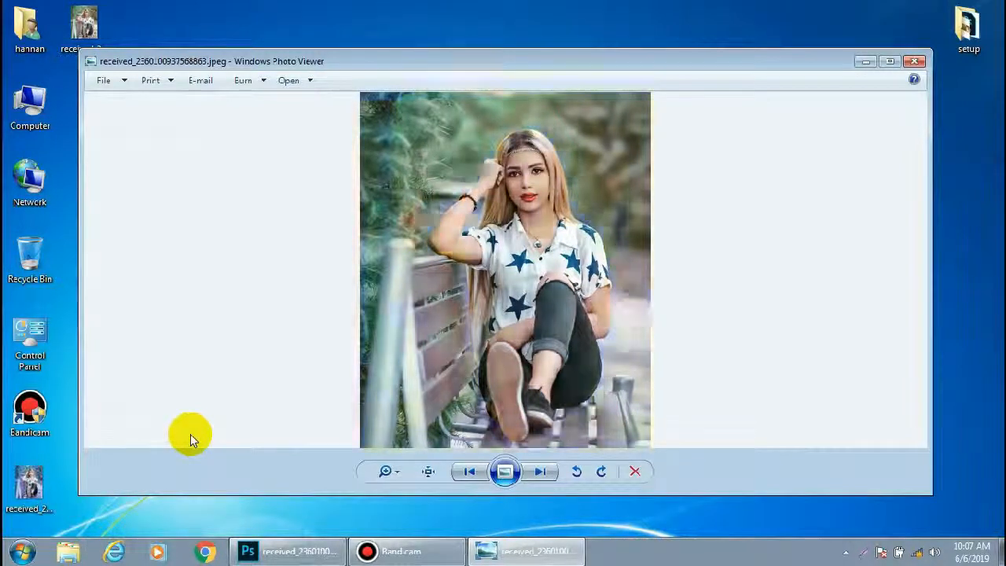
key("Right")
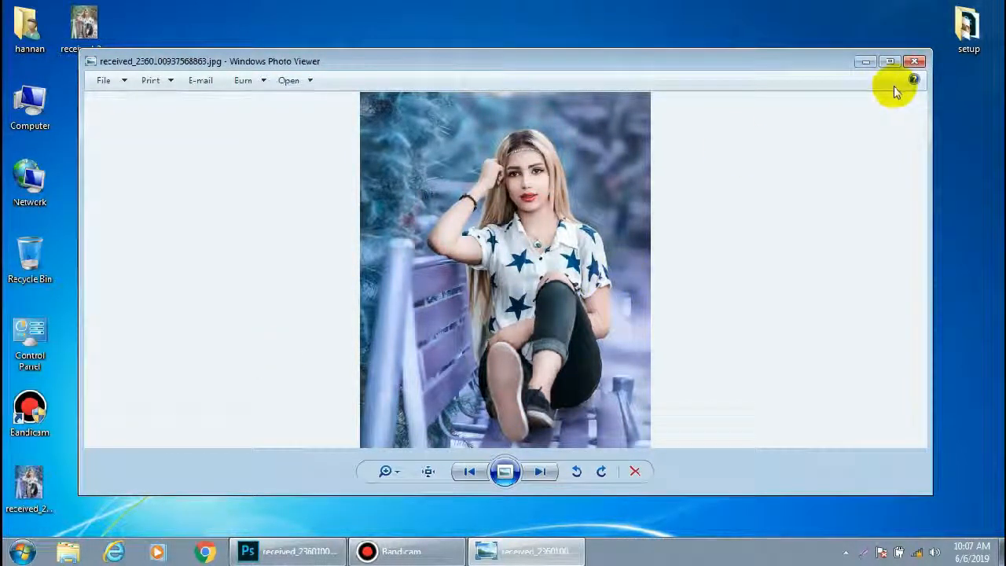